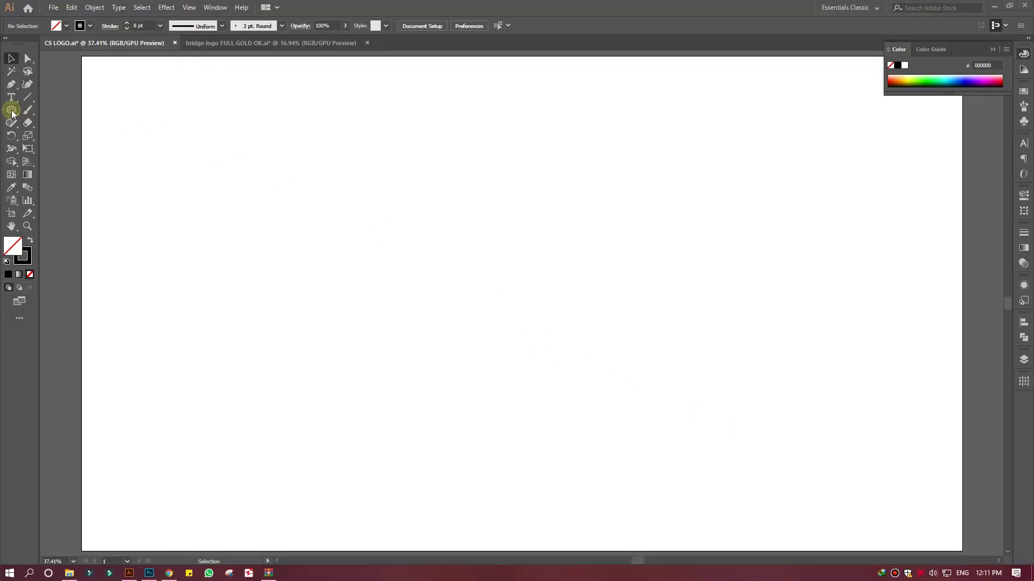
Step: Pick the Rectangle tool from the shape tools flyout in the toolbar
left_click(11, 110)
Step: Create a 1000 × 1015 px rectangle and move it to the artboard centre
left_click(58, 112)
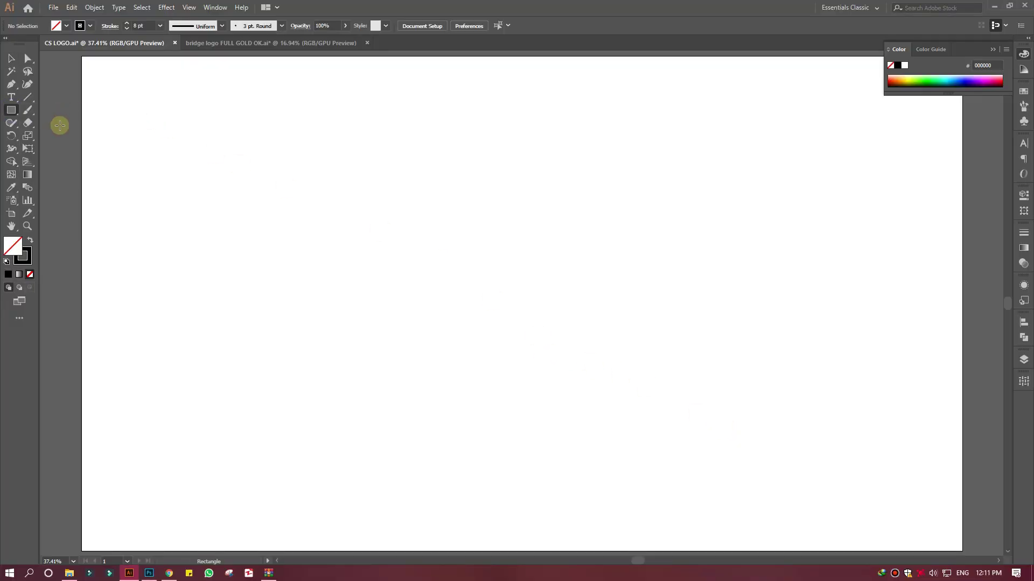
left_click(377, 280)
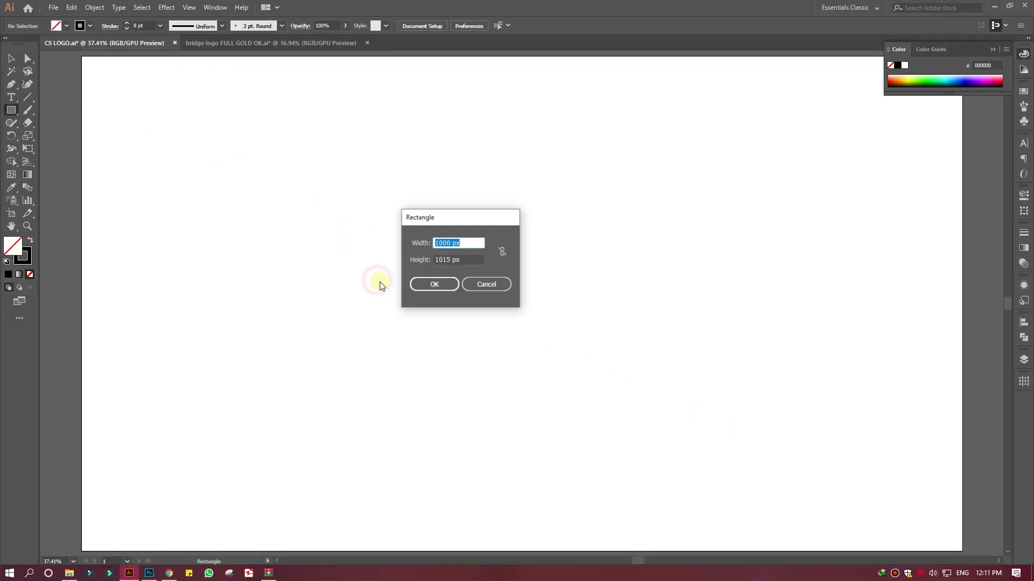
left_click(450, 282)
left_click_drag(519, 425, 490, 326)
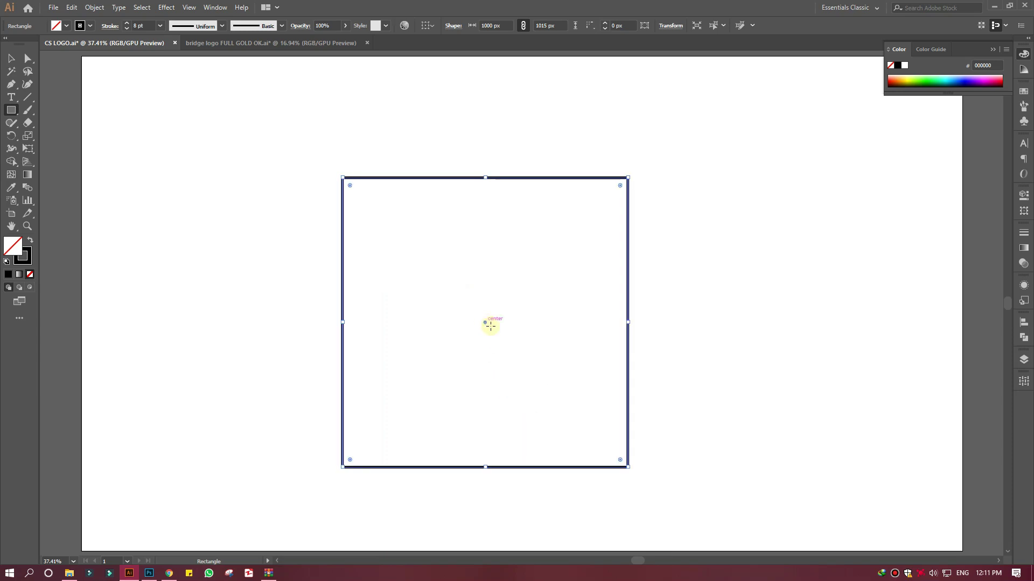
left_click(10, 58)
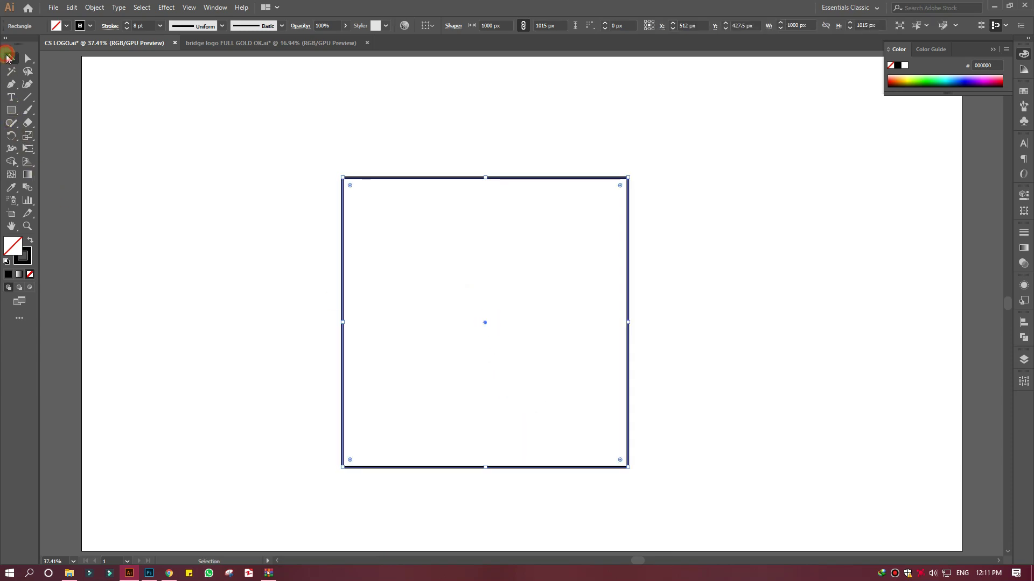
left_click(111, 171)
left_click_drag(11, 110, 42, 132)
Step: Create a 1015 × 1015 px circle and move it inside the square
left_click(232, 257)
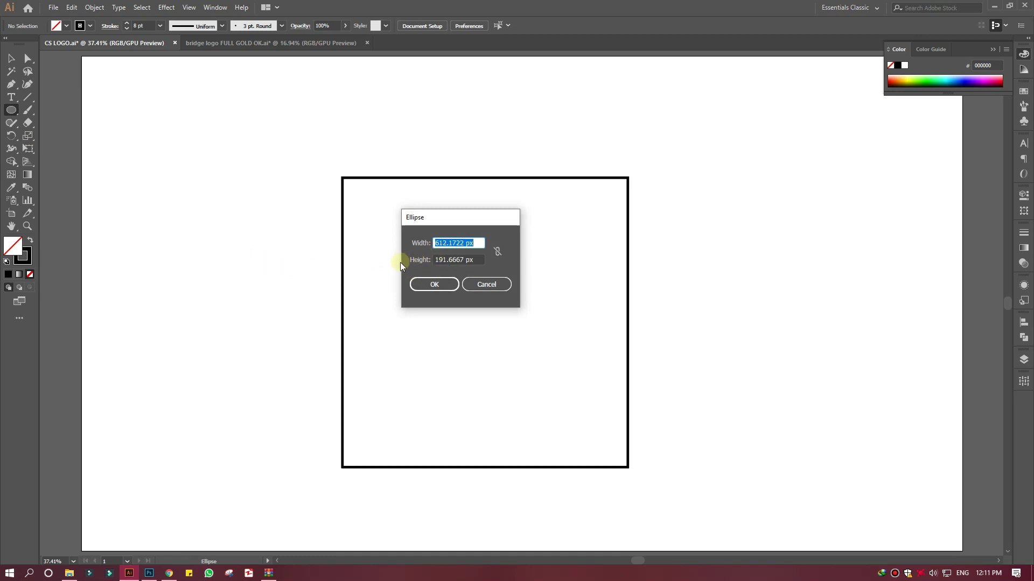
type("10")
key("Tab")
type("1015")
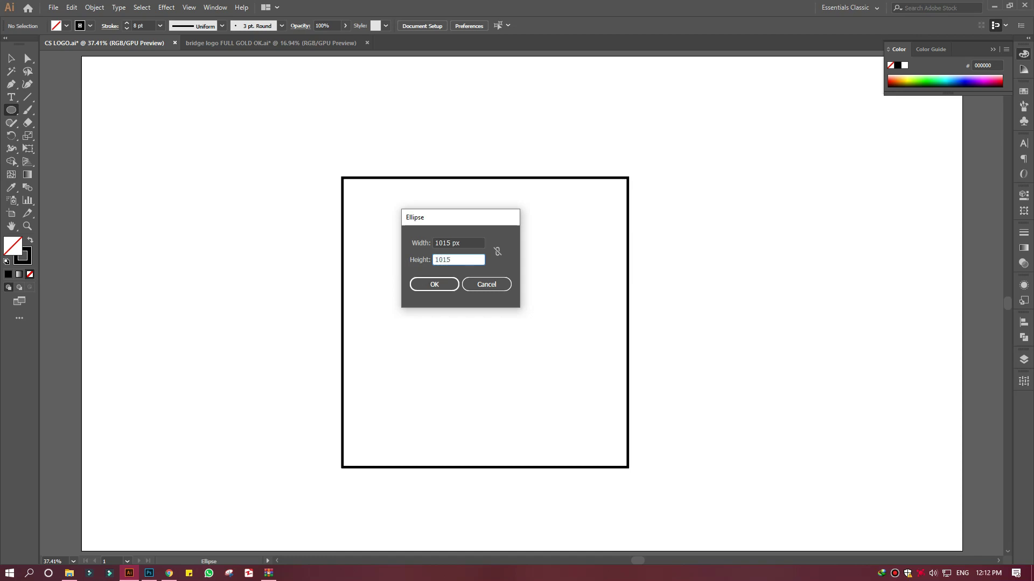
left_click(420, 284)
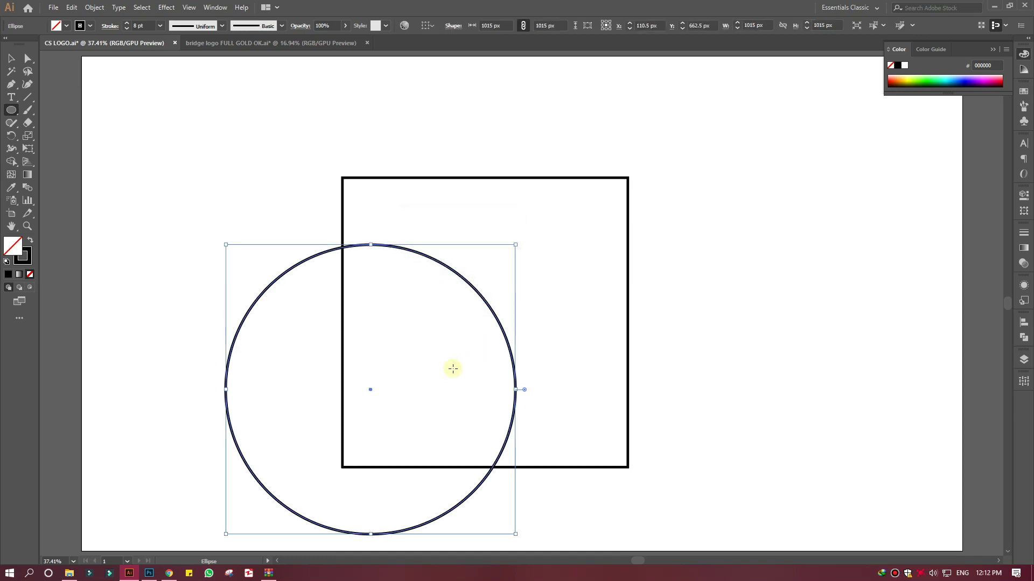
left_click_drag(370, 391, 483, 321)
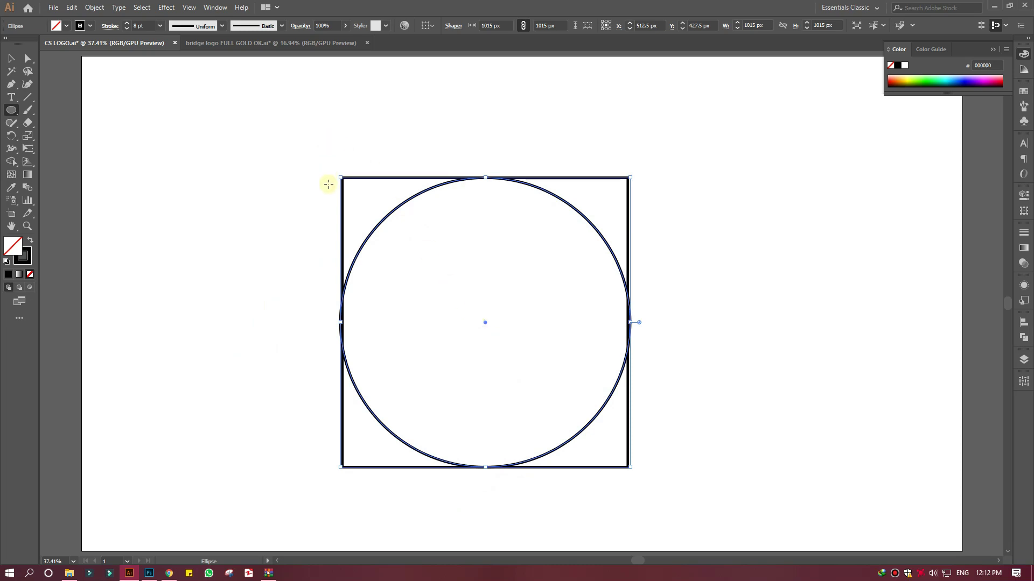
Step: Set the stroke weight of both the circle and the square to 2 pt
left_click(126, 29)
left_click(127, 29)
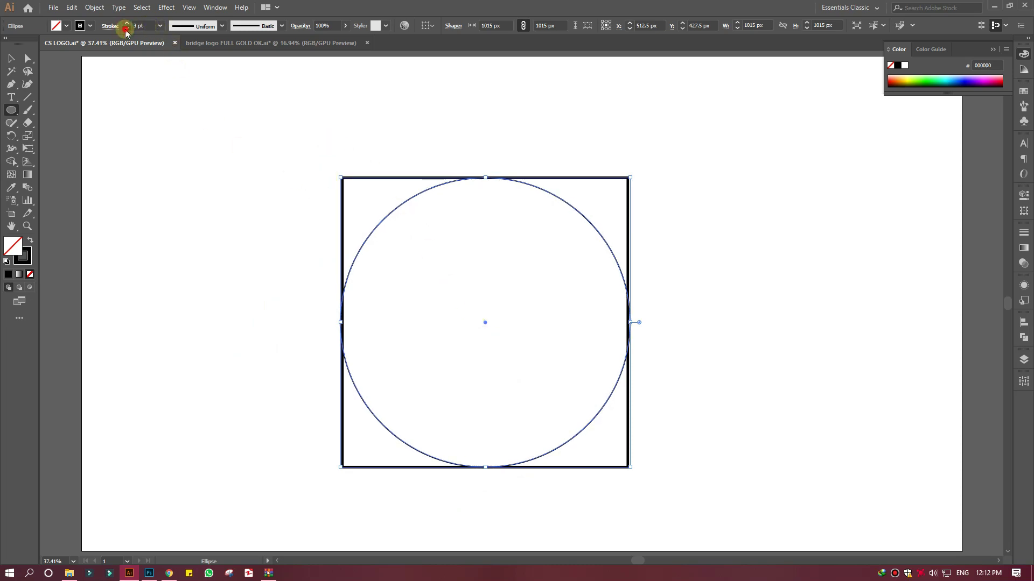
left_click(127, 29)
left_click(127, 29)
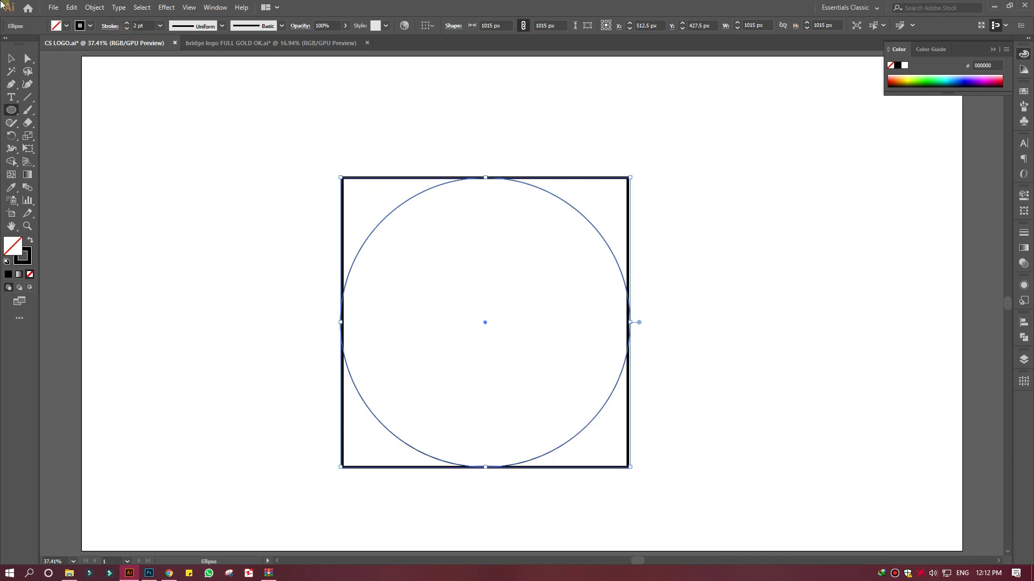
key("v")
left_click(369, 178)
left_click(128, 29)
left_click(127, 29)
left_click(127, 29)
left_click(127, 29)
left_click(127, 29)
left_click(127, 29)
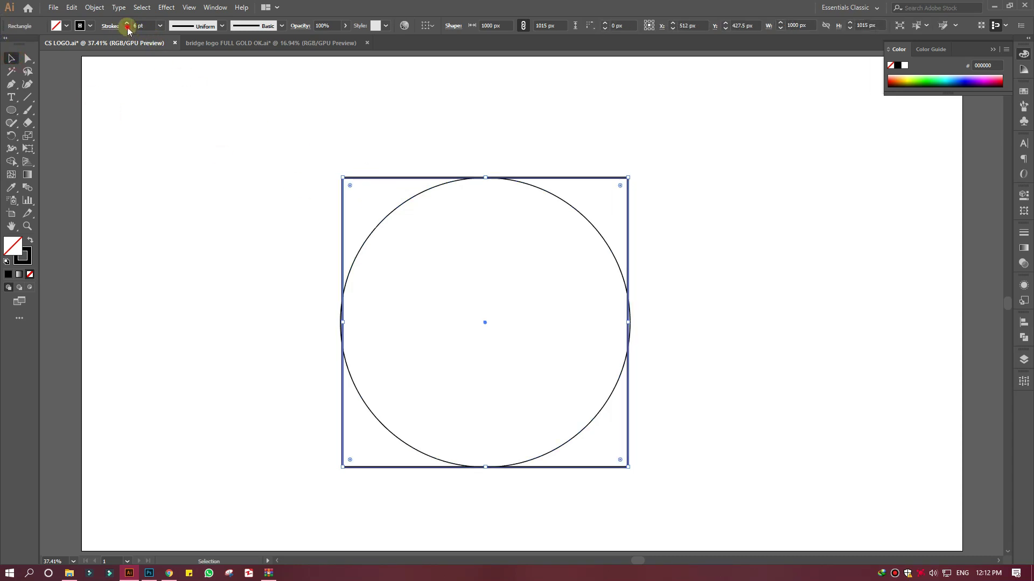
left_click(247, 196)
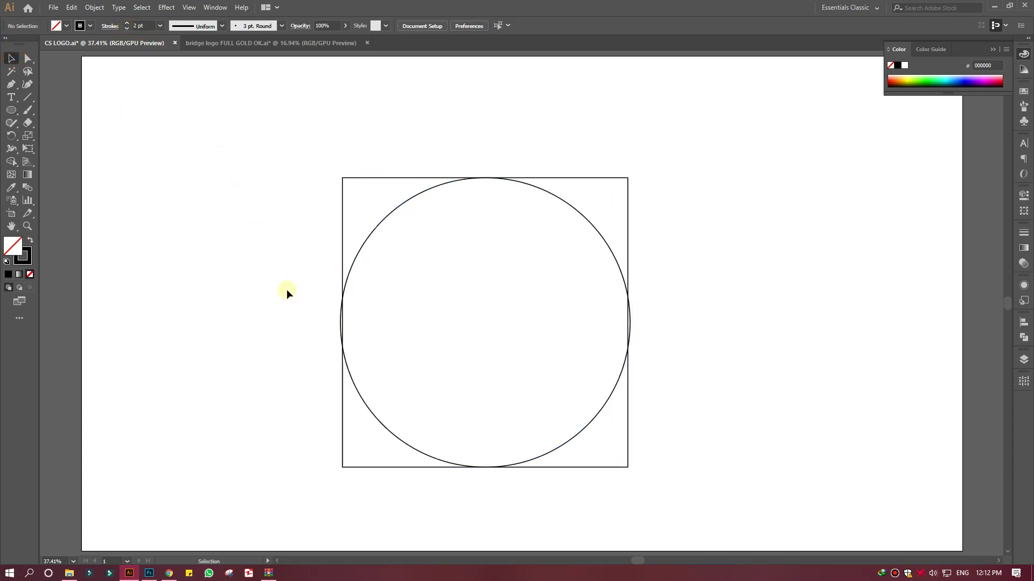
Step: Centre the circle horizontally within the square and fine-tune its position
left_click_drag(485, 323, 487, 323)
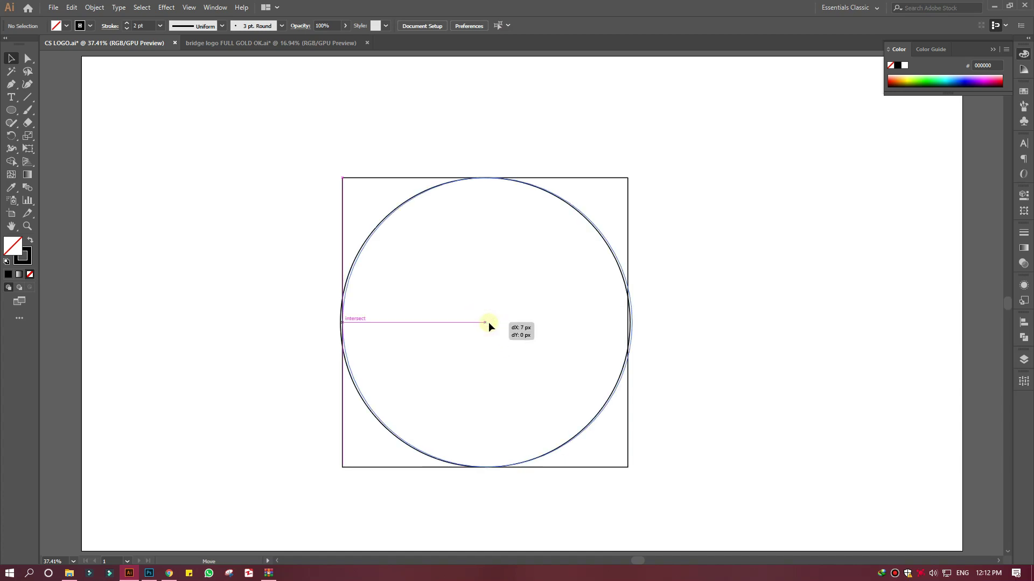
left_click(457, 25)
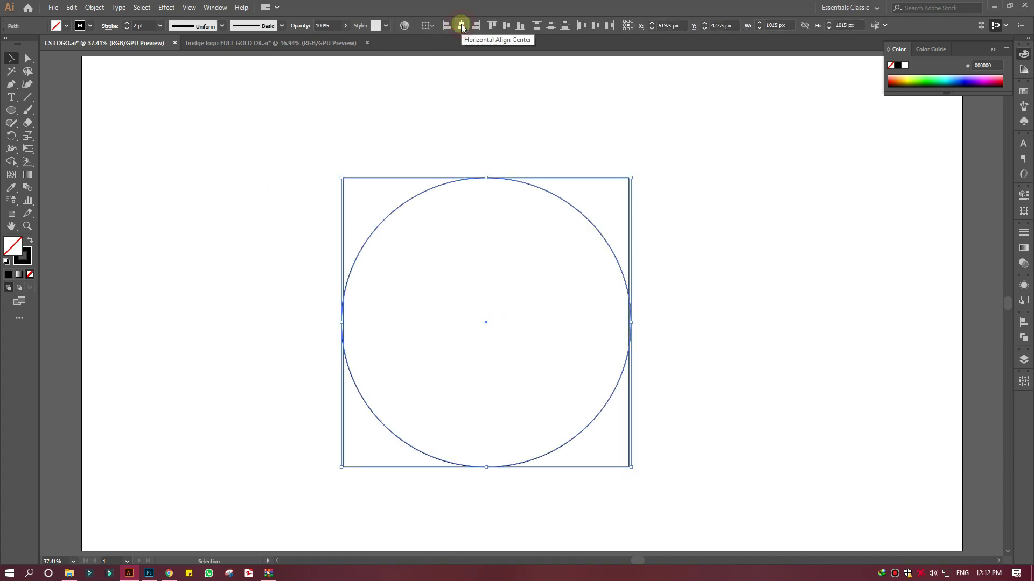
left_click(287, 297)
left_click_drag(490, 322, 489, 322)
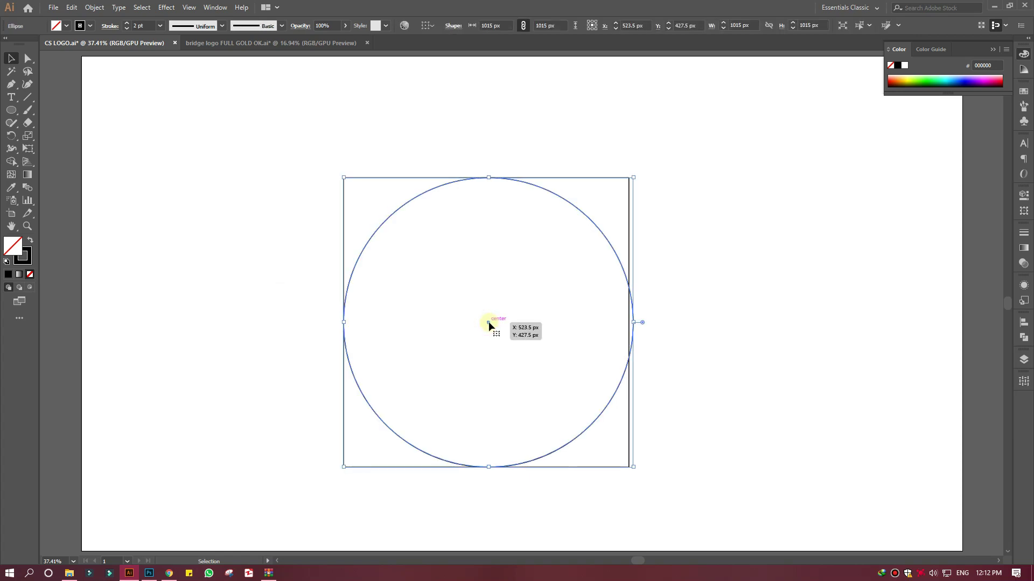
left_click(328, 289)
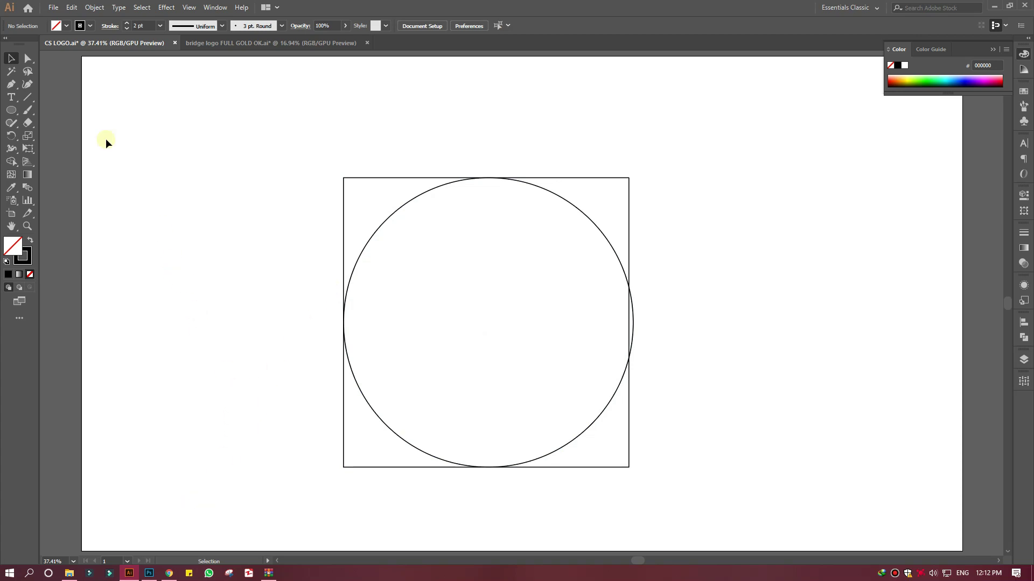
left_click(11, 110)
Step: Create a 500 px circle and place it in the square's lower right
left_click(183, 283)
type("500")
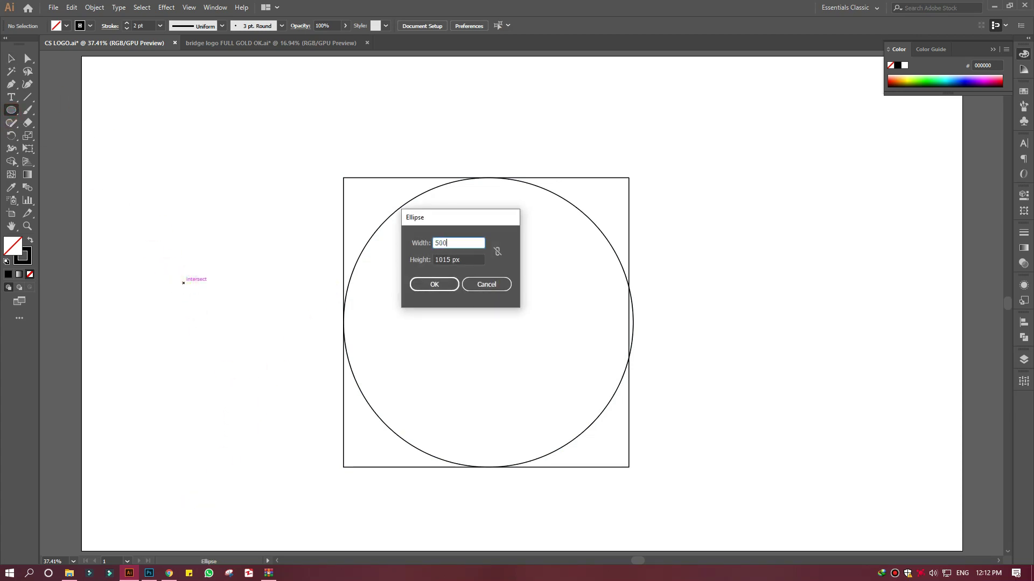
key("Tab")
type("50")
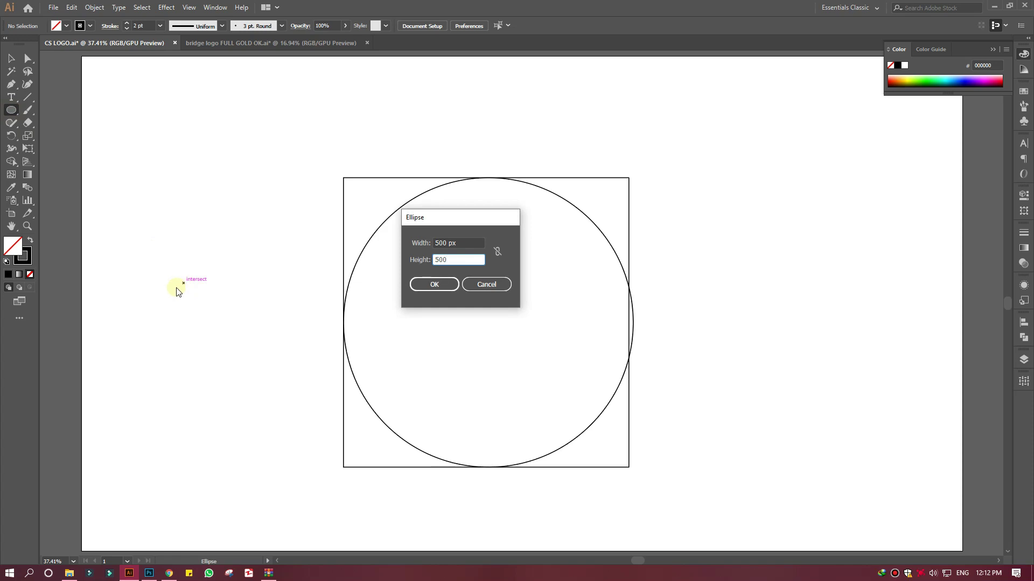
left_click(434, 281)
left_click_drag(255, 354, 558, 395)
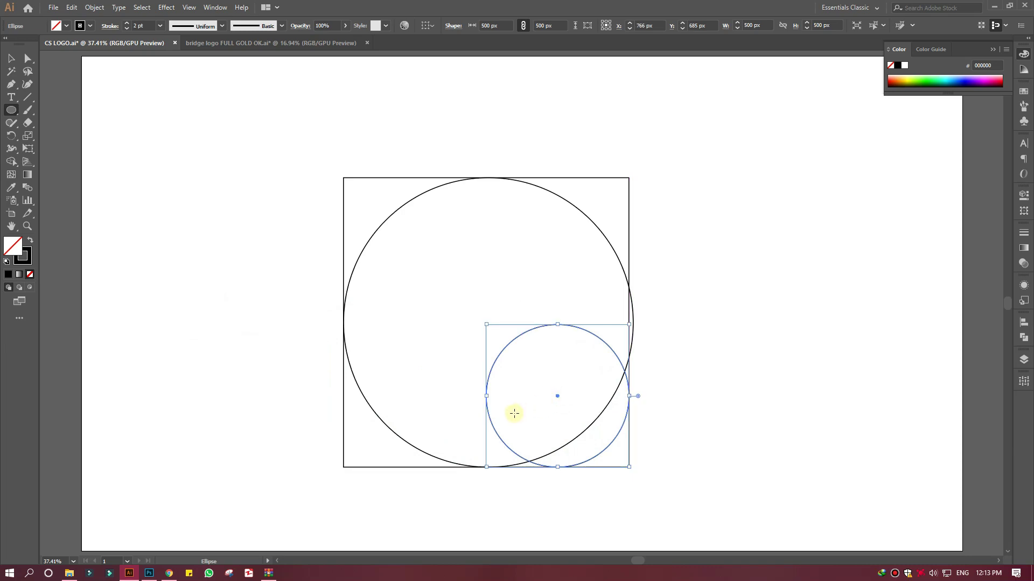
Step: Add concentric 505 px and 540 px circles centred on the big circle
left_click(206, 255)
type("505")
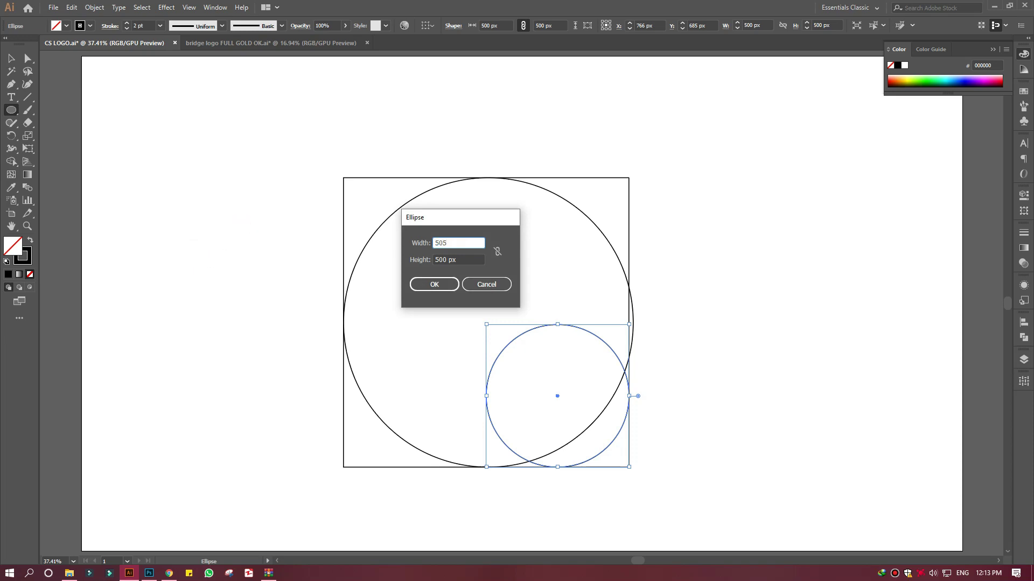
key("Tab")
type("505")
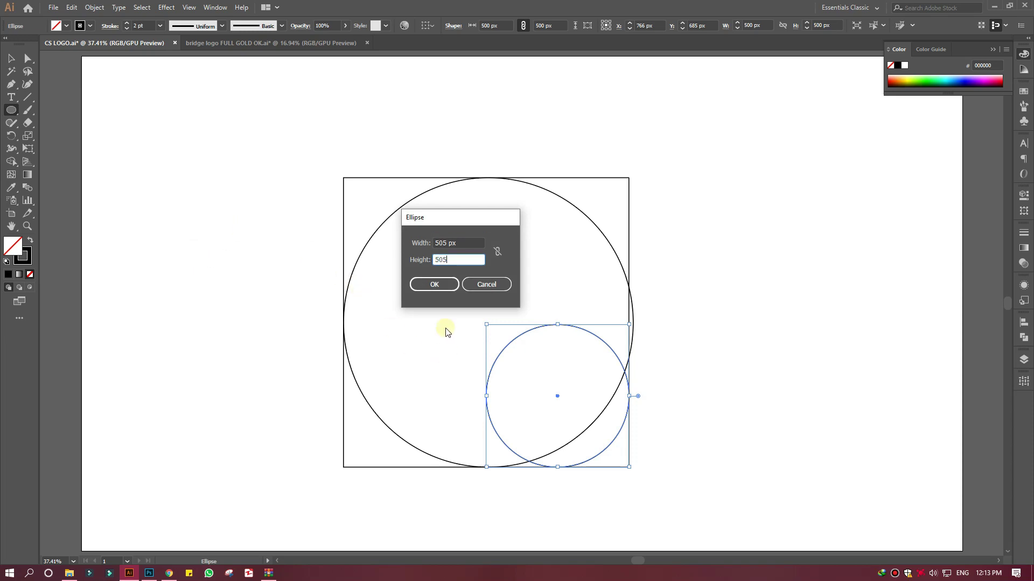
left_click(433, 284)
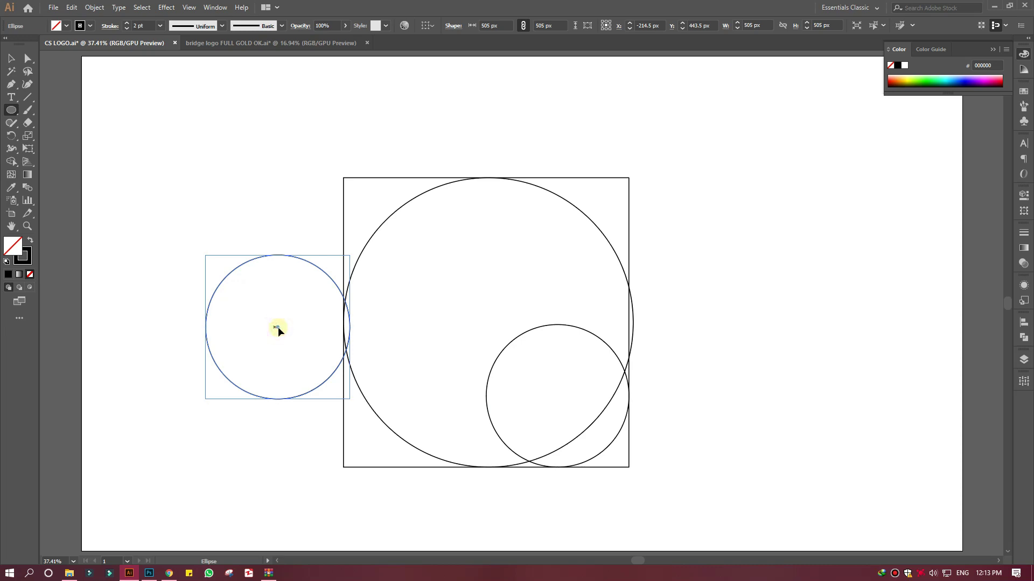
left_click_drag(278, 328, 488, 323)
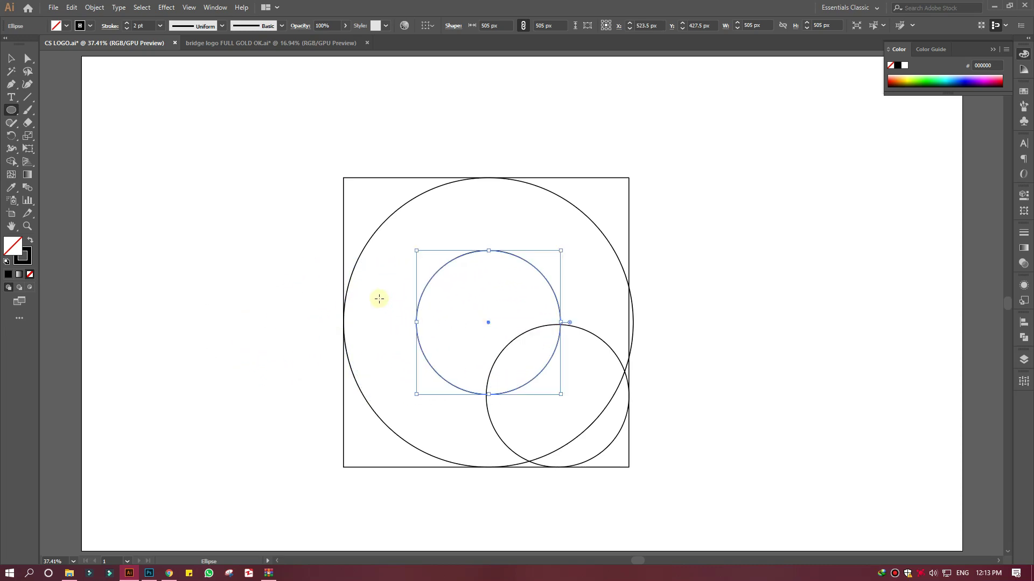
left_click(189, 238)
type("540")
key("Tab")
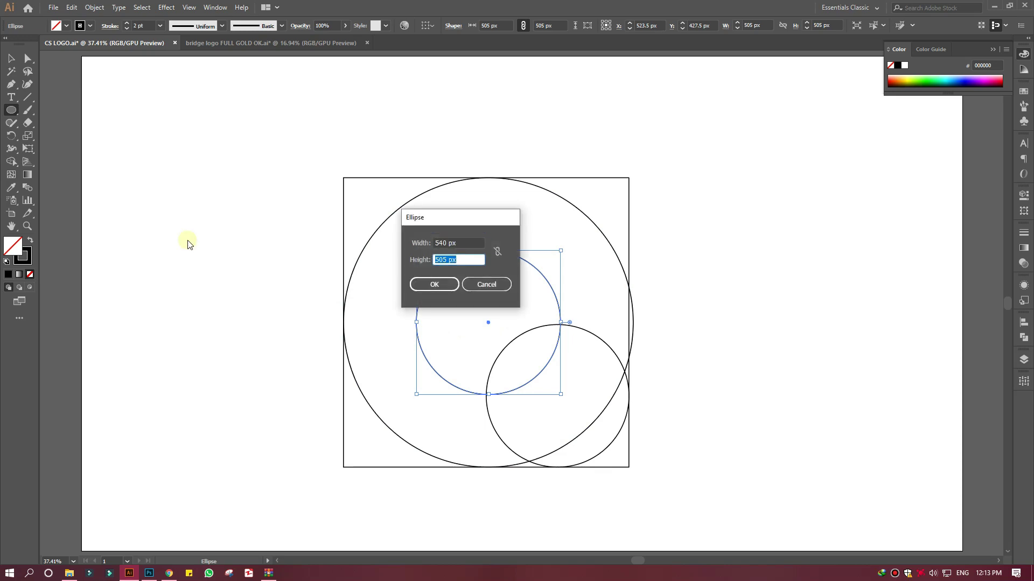
key("Return")
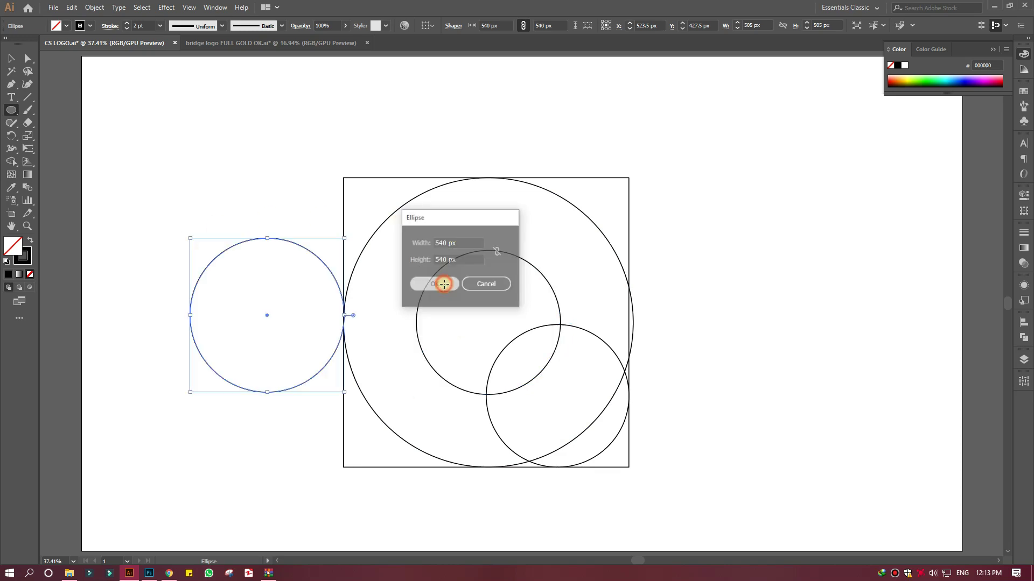
left_click_drag(267, 316, 489, 323)
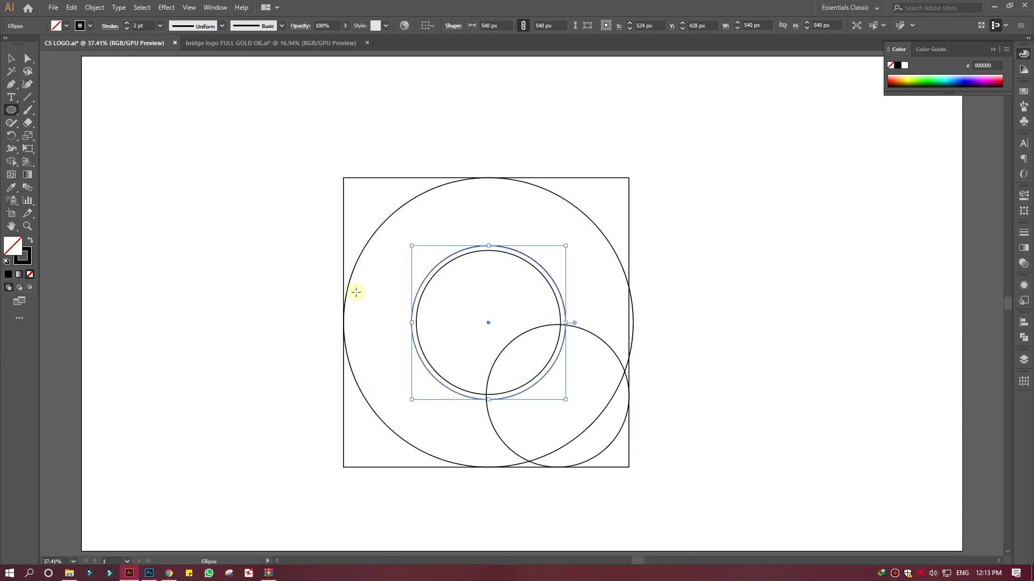
key("v")
left_click(156, 197)
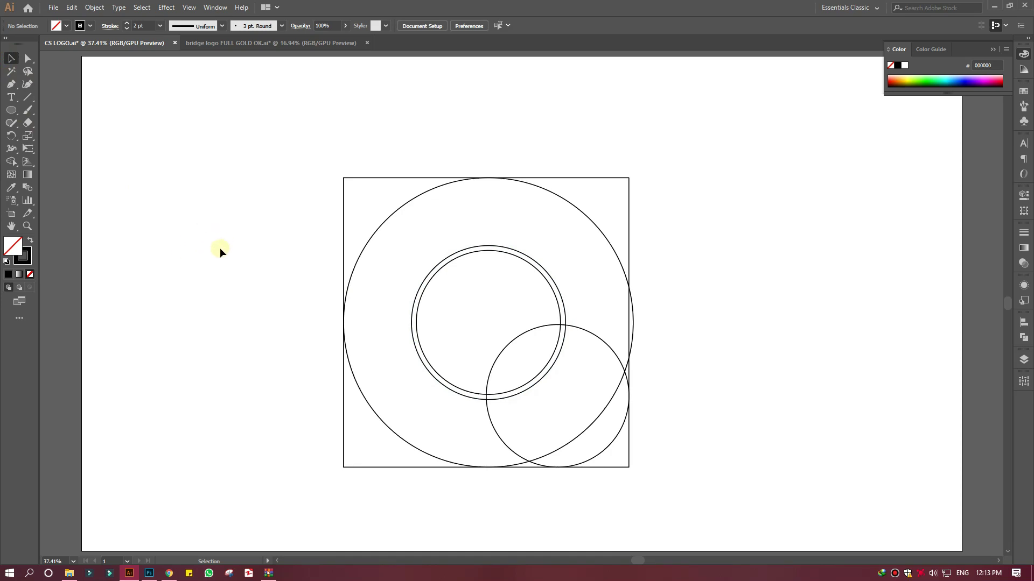
Step: Draw a horizontal line across the square and Alt-drag copies down, one 18 px lower
left_click(11, 84)
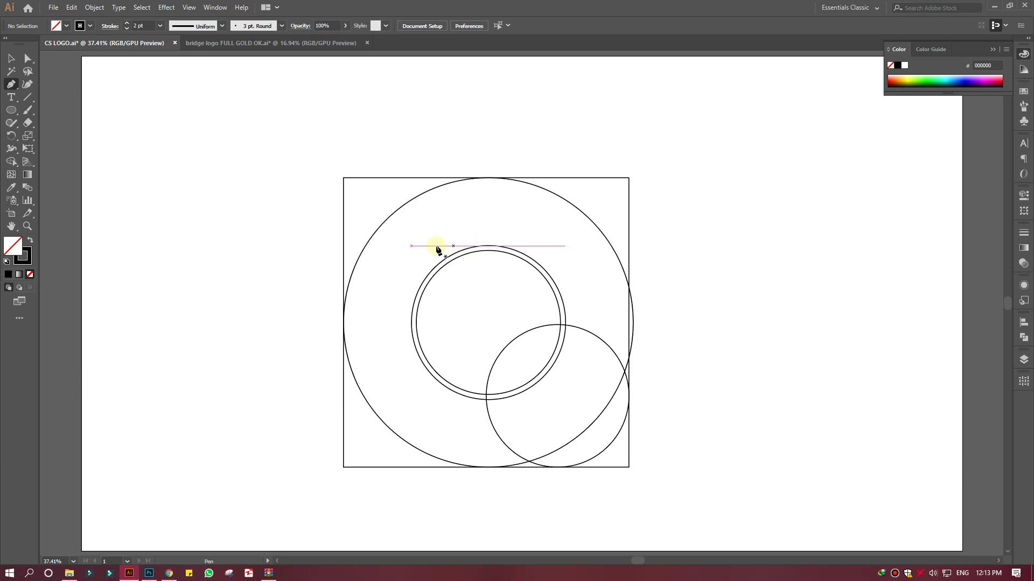
left_click(344, 246)
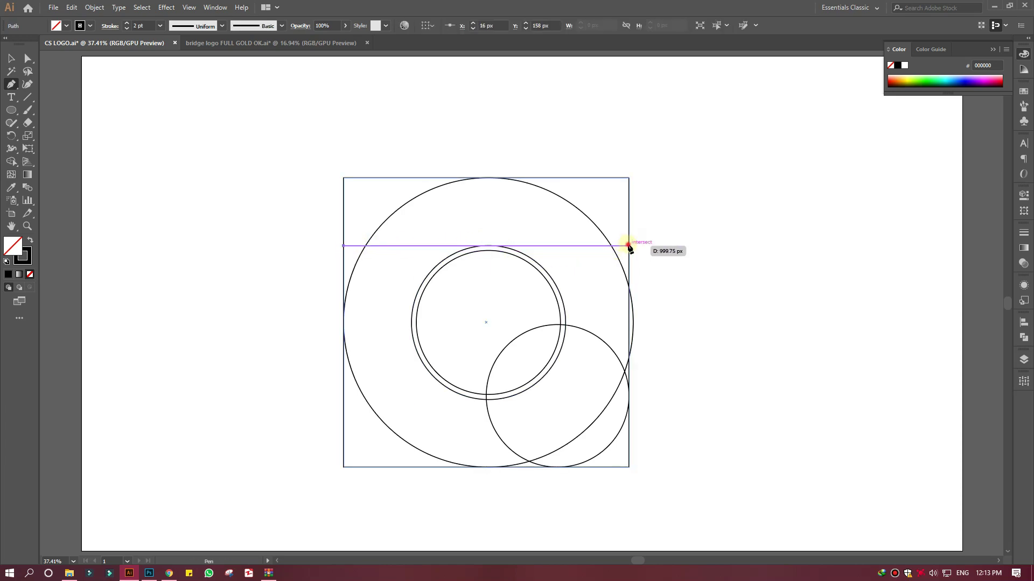
left_click(629, 246)
left_click(11, 59)
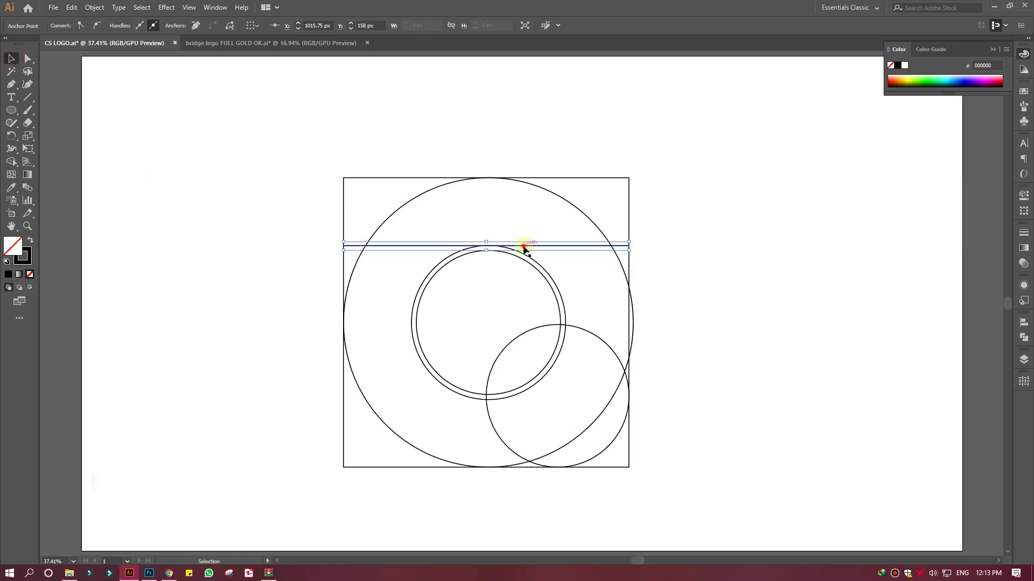
left_click_drag(524, 249, 521, 321)
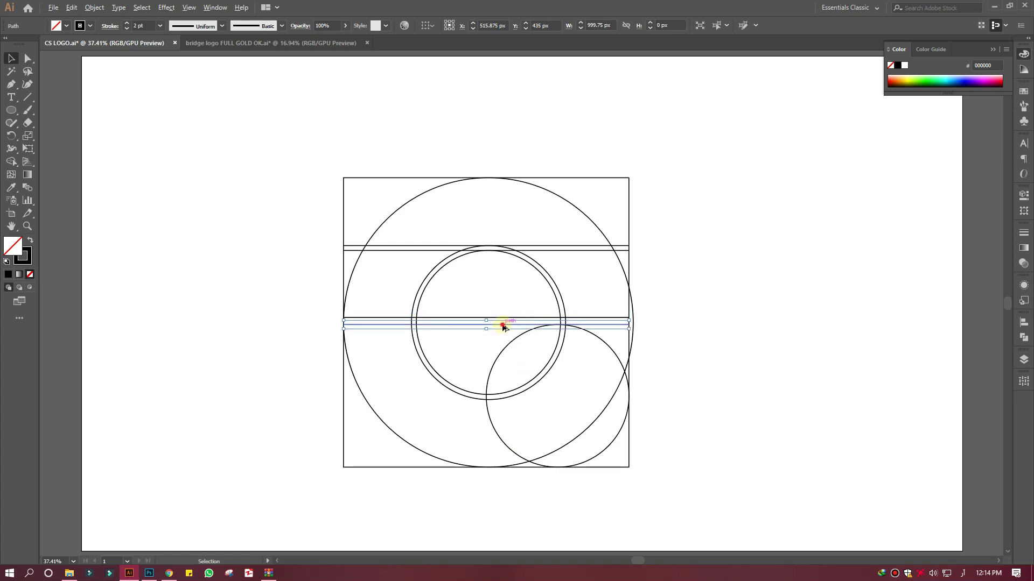
left_click_drag(502, 325, 502, 393)
left_click(501, 393)
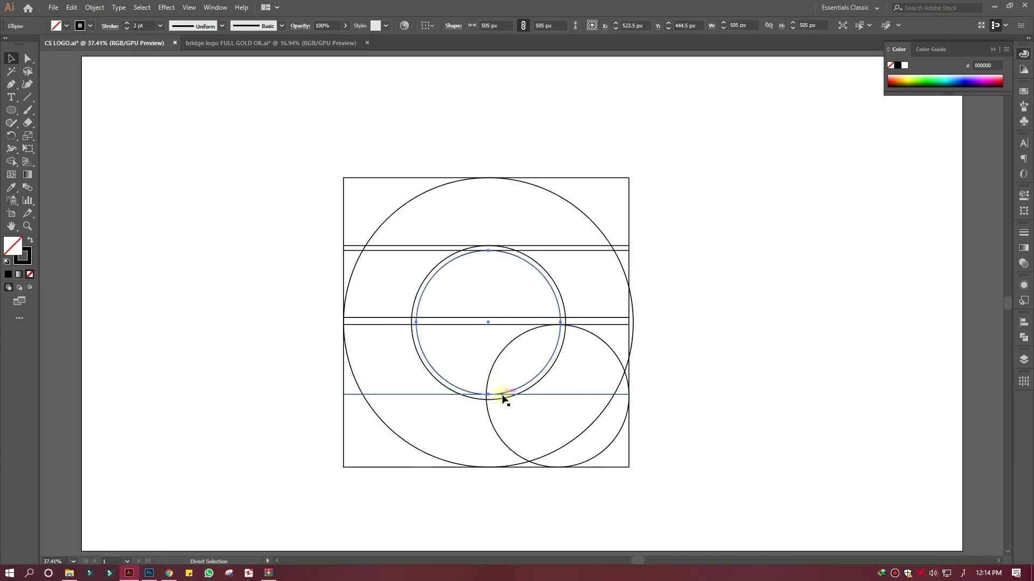
left_click(575, 396)
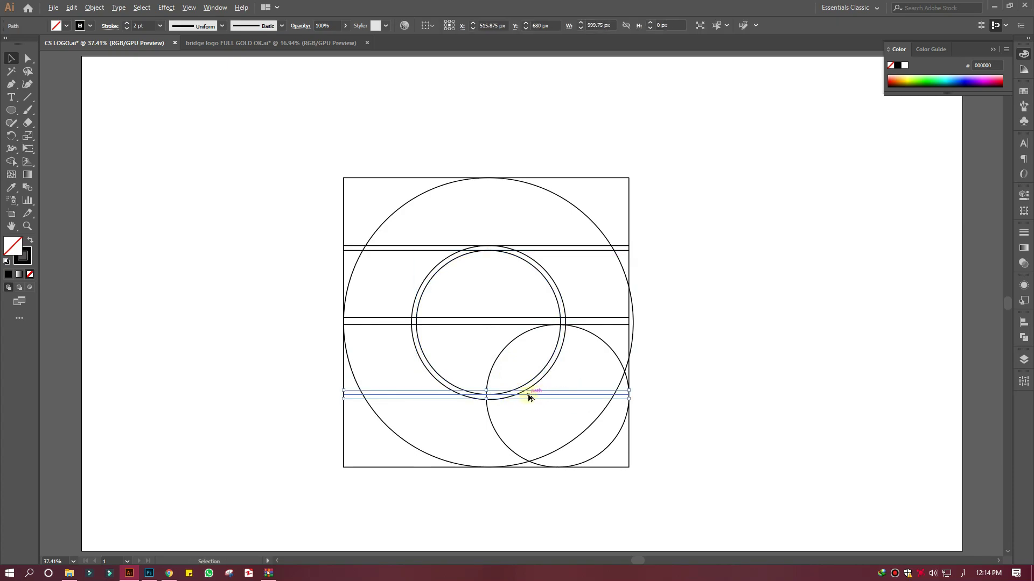
left_click_drag(530, 396, 531, 403)
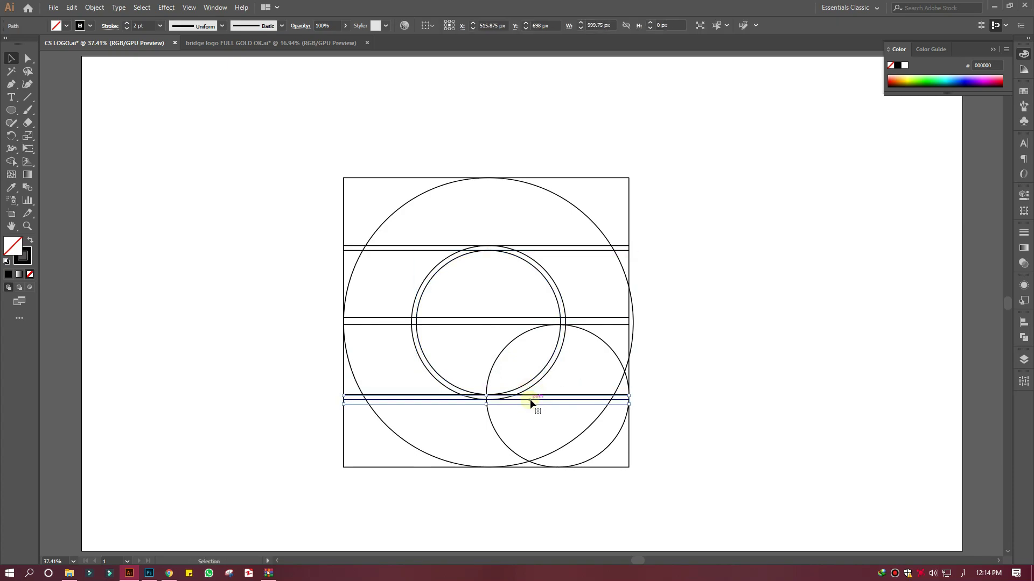
left_click(204, 199)
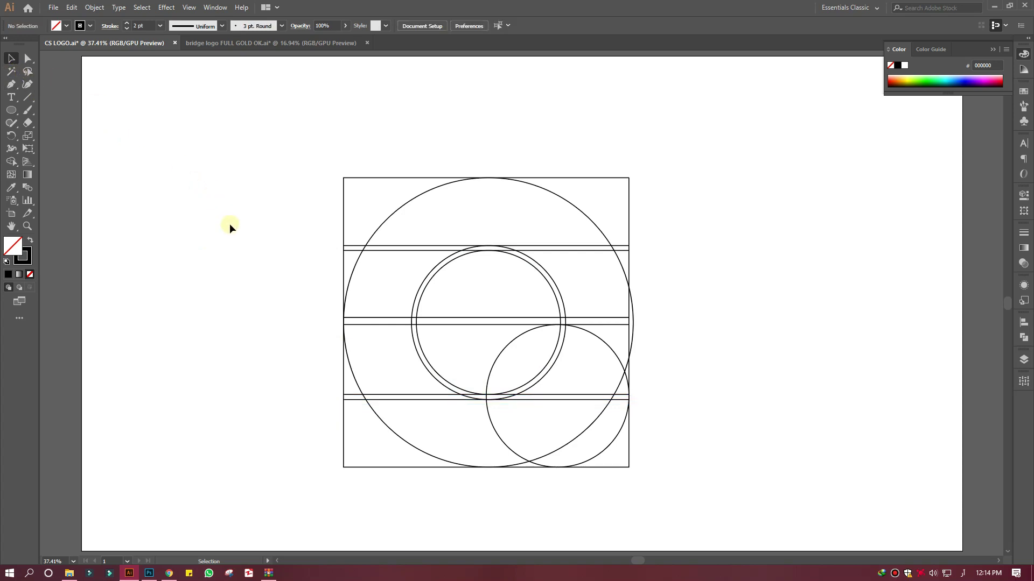
Step: Draw a vertical line from the square's top-right corner down to its bottom edge
left_click(10, 84)
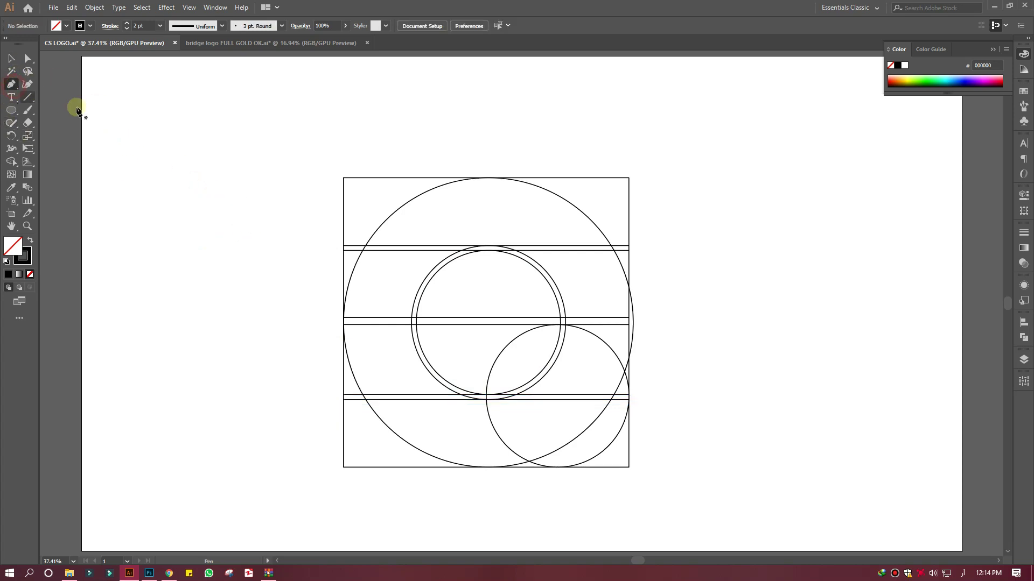
left_click(622, 178)
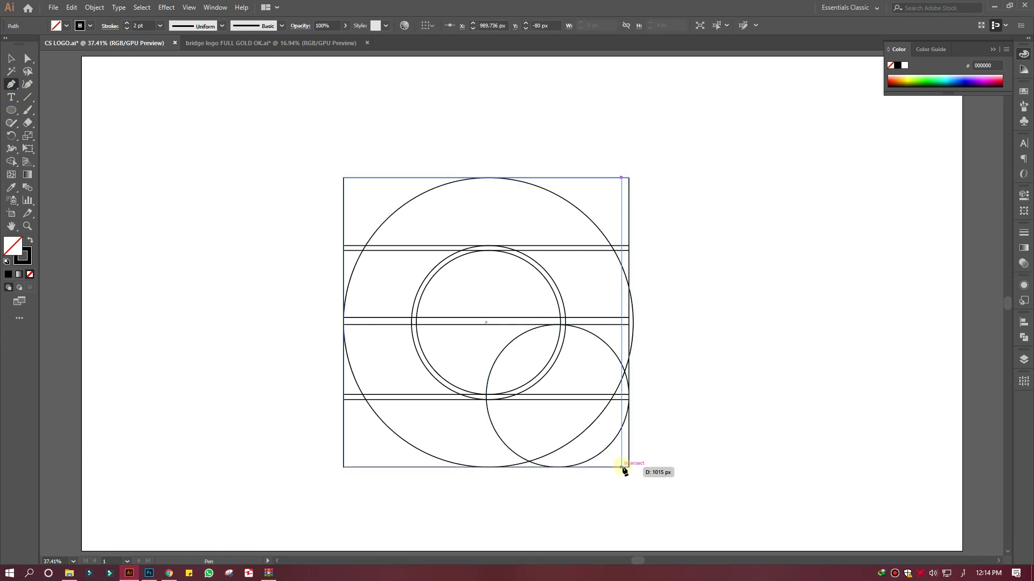
left_click(622, 467)
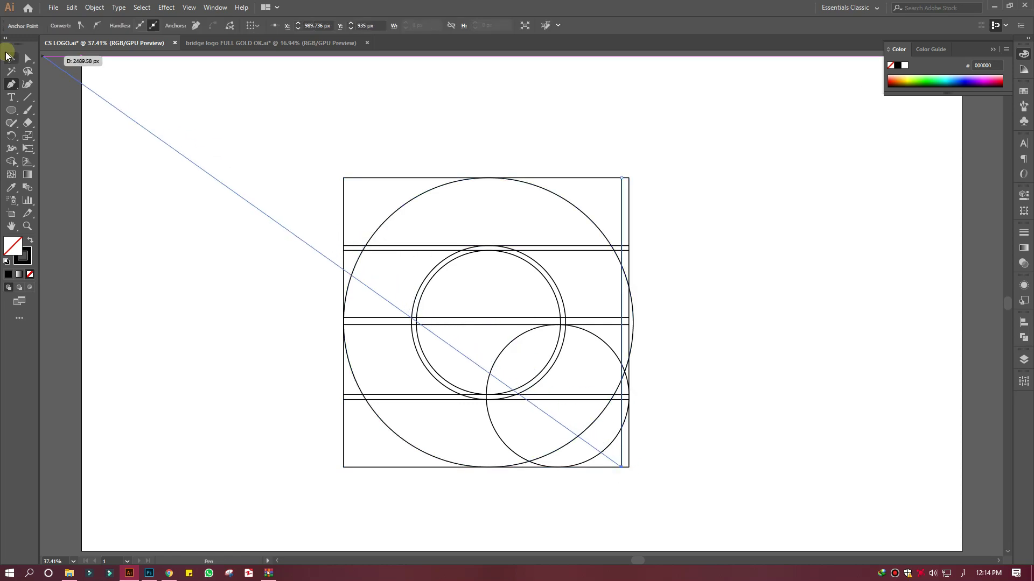
key("v")
left_click(250, 226)
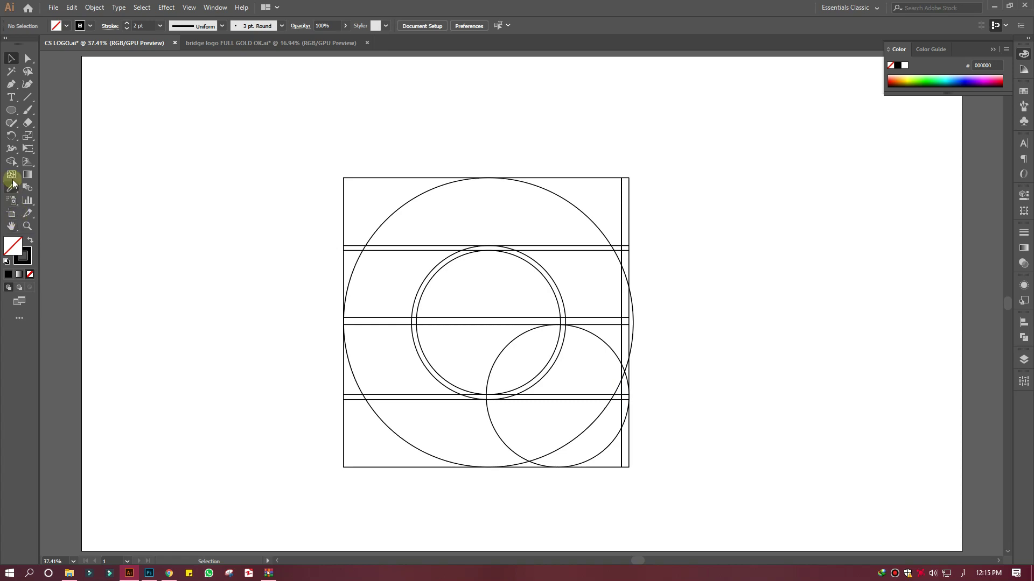
Step: Draw a small circle at the middle band's centre and resize it to 24 px
left_click(11, 110)
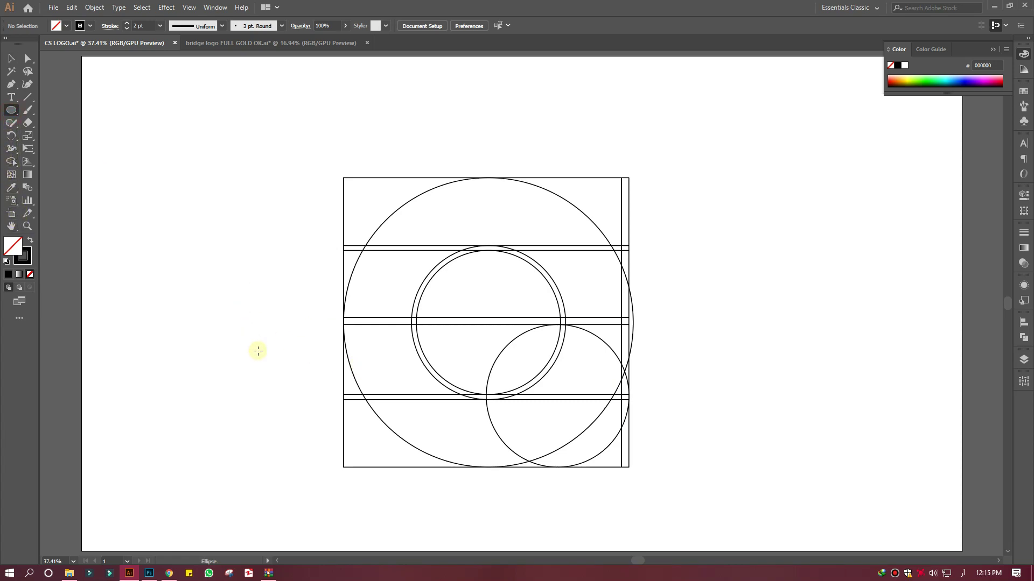
mouse_move(254, 345)
left_mouse_down()
mouse_move(264, 356)
mouse_move(489, 322)
left_mouse_up()
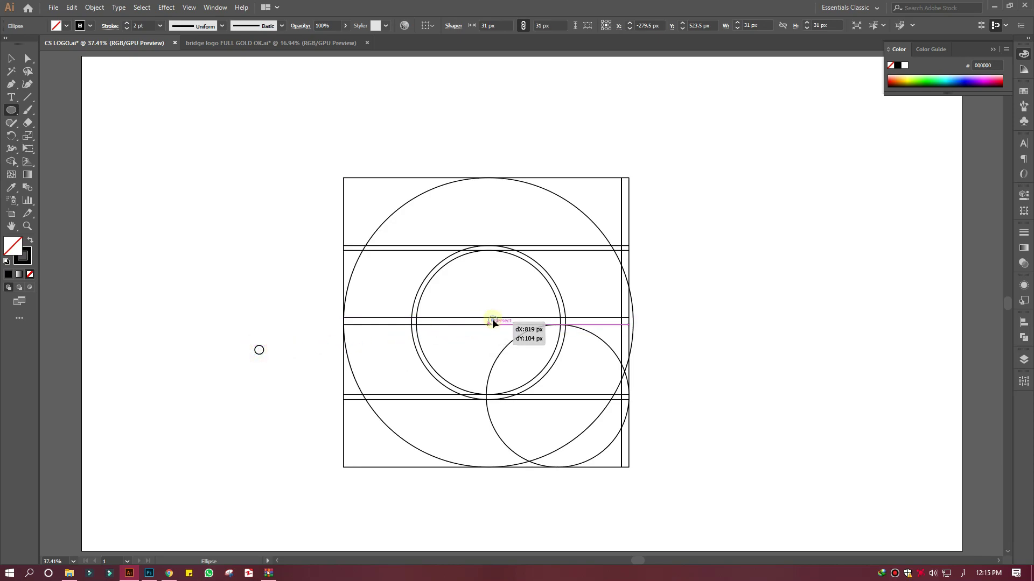
mouse_move(489, 322)
left_mouse_down()
mouse_move(638, 436)
mouse_move(542, 394)
left_mouse_up()
left_click(27, 226)
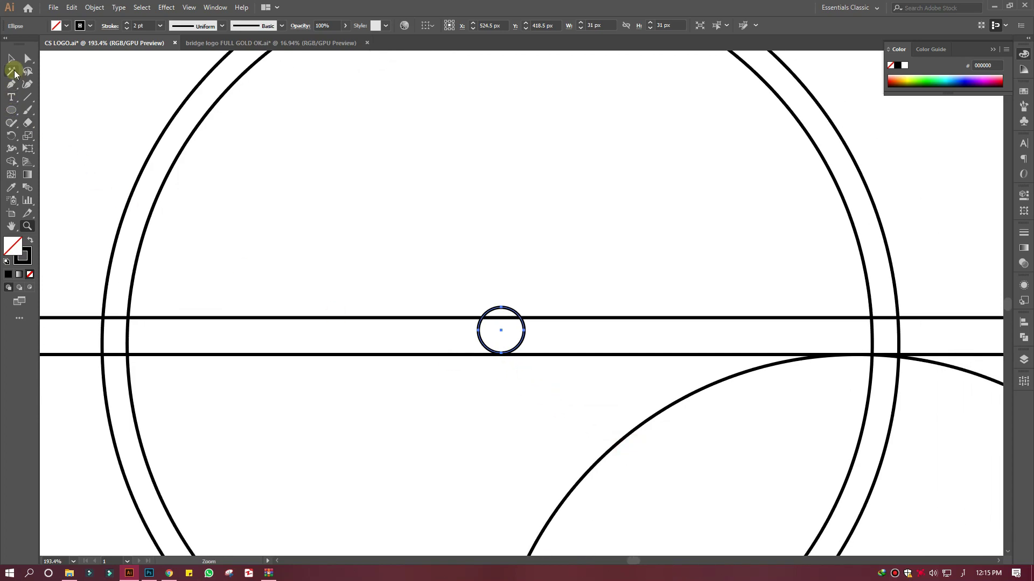
left_click(14, 59)
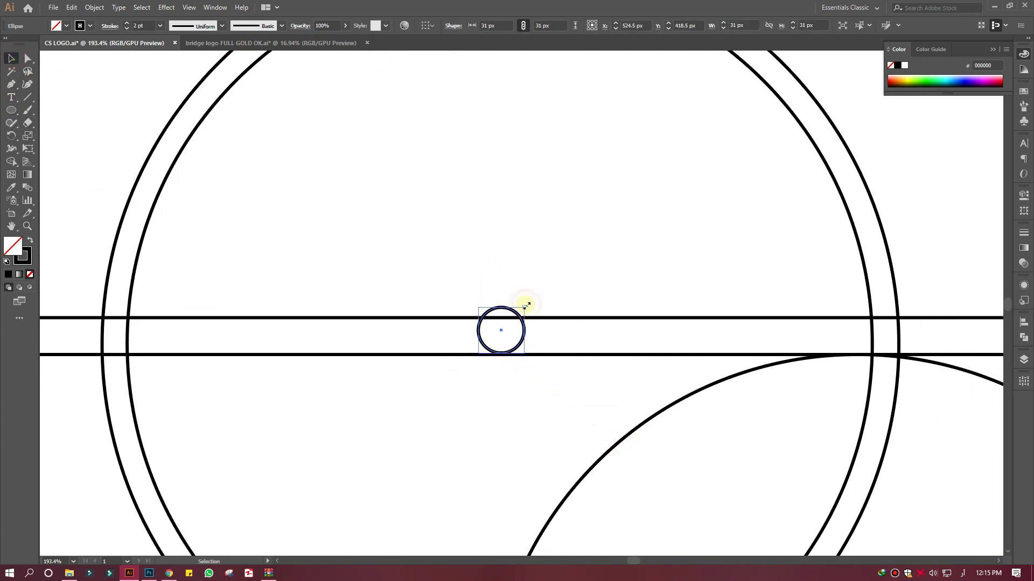
left_click_drag(526, 305, 504, 317)
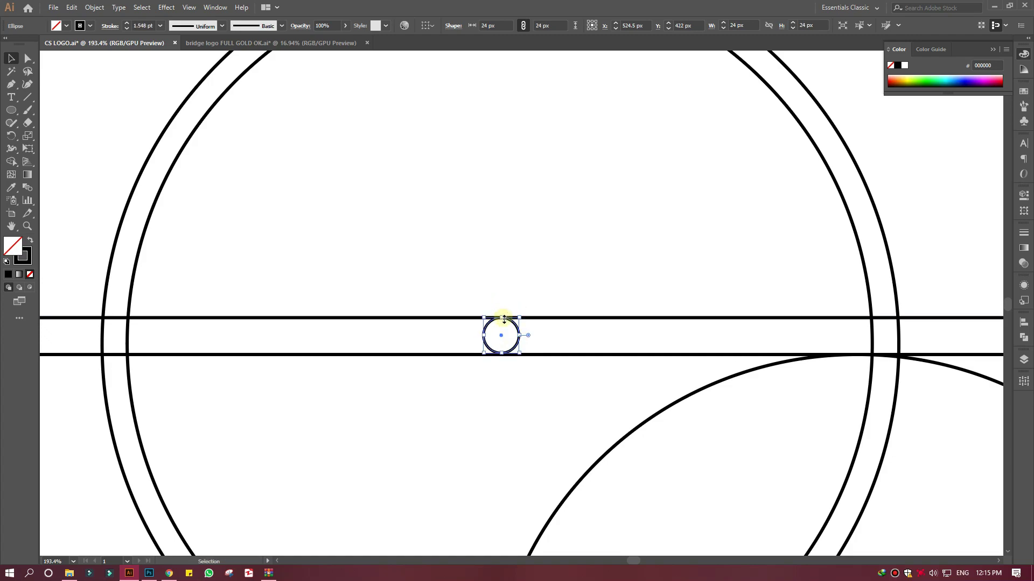
left_click_drag(501, 353, 502, 356)
Step: Select all the artwork and zoom in to check the small circle's anchor fit
key("ctrl+a")
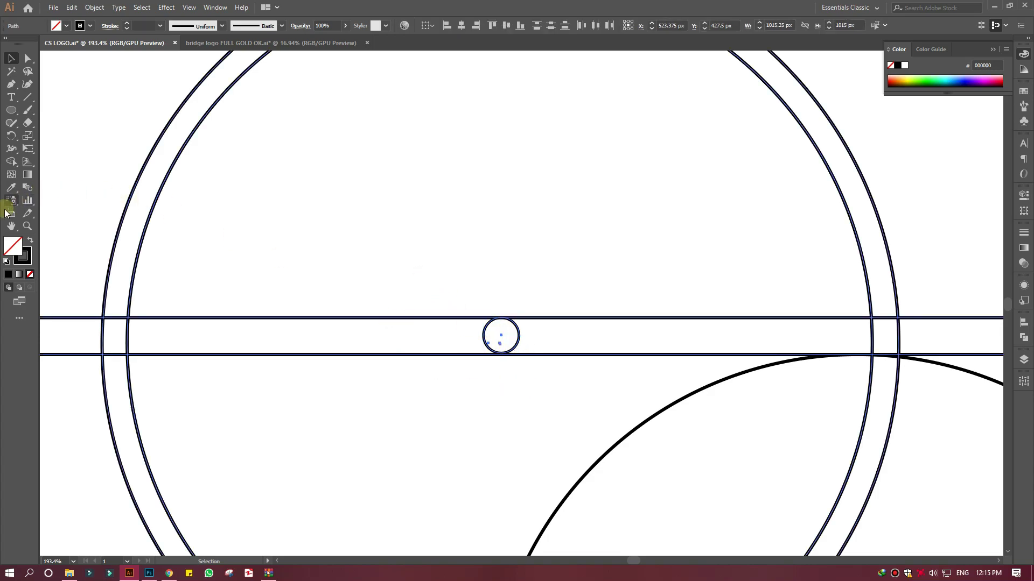
left_click(11, 161)
left_click(12, 58)
key("z")
left_click_drag(505, 406, 554, 394)
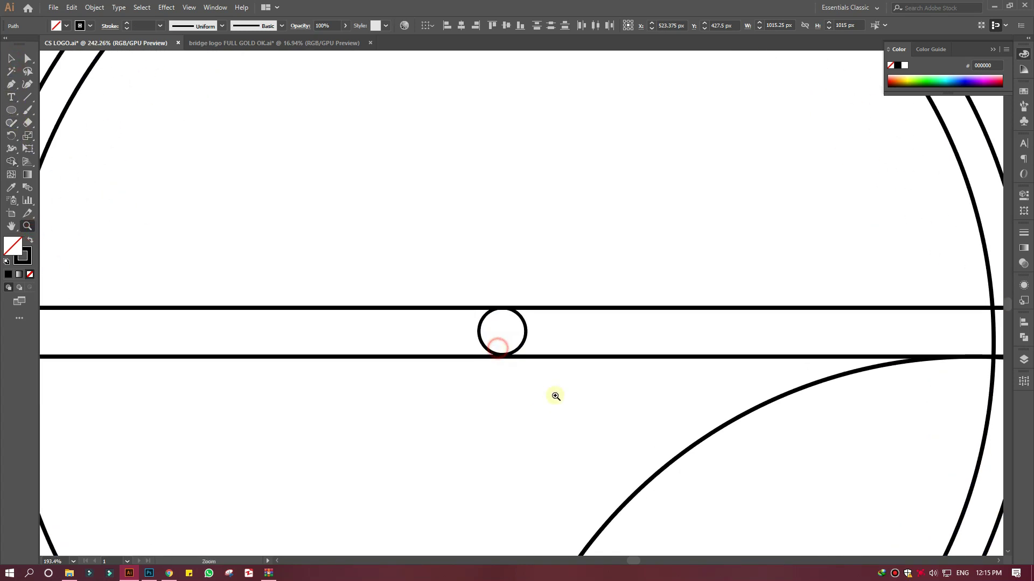
left_click(27, 58)
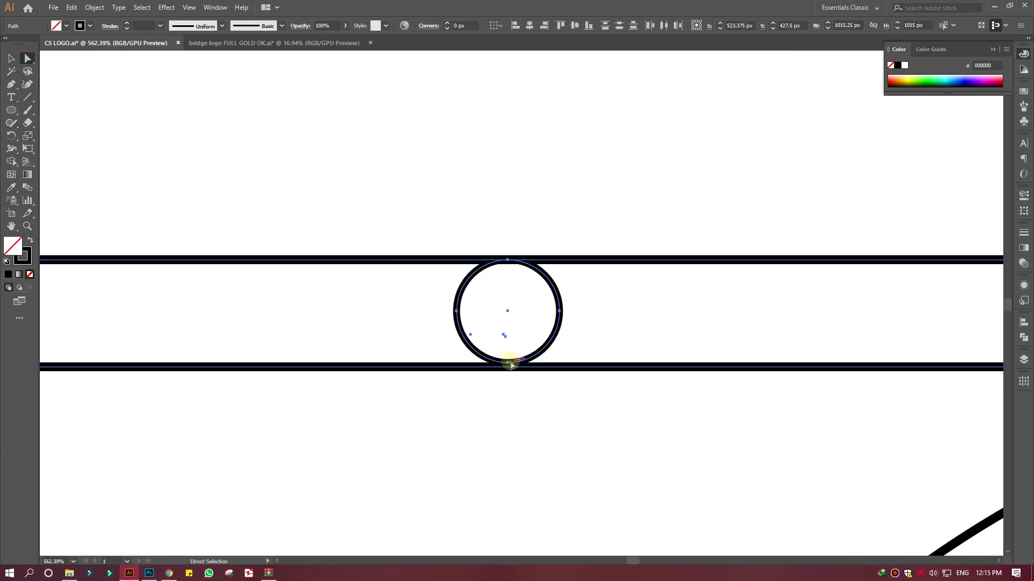
left_click(514, 397)
left_click(560, 326)
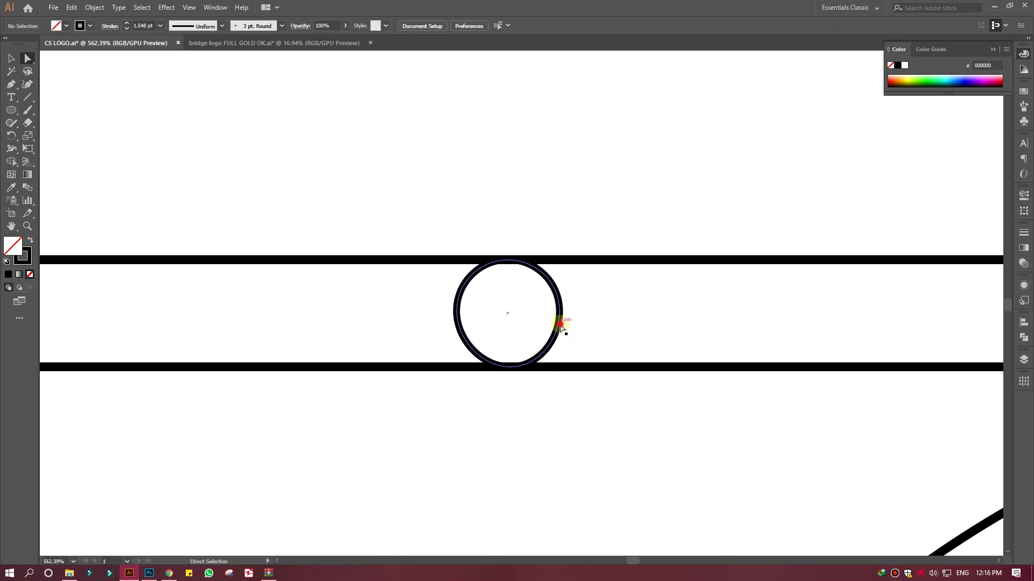
left_click(509, 399)
key("v")
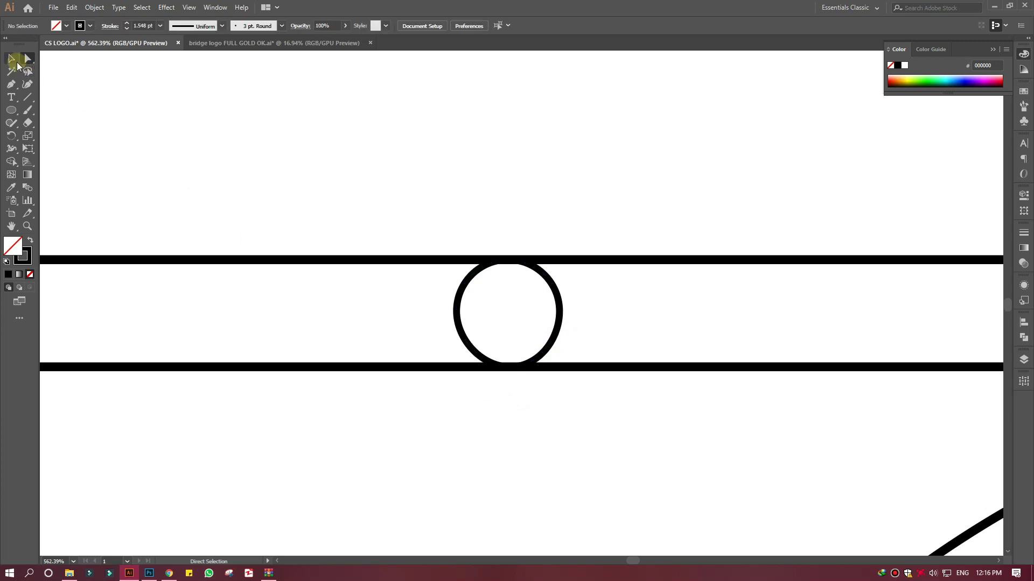
Step: Draw a second small circle on the lower band and select it with the big circle and bars
mouse_move(663, 498)
left_mouse_down()
mouse_move(309, 238)
mouse_move(358, 208)
left_mouse_up()
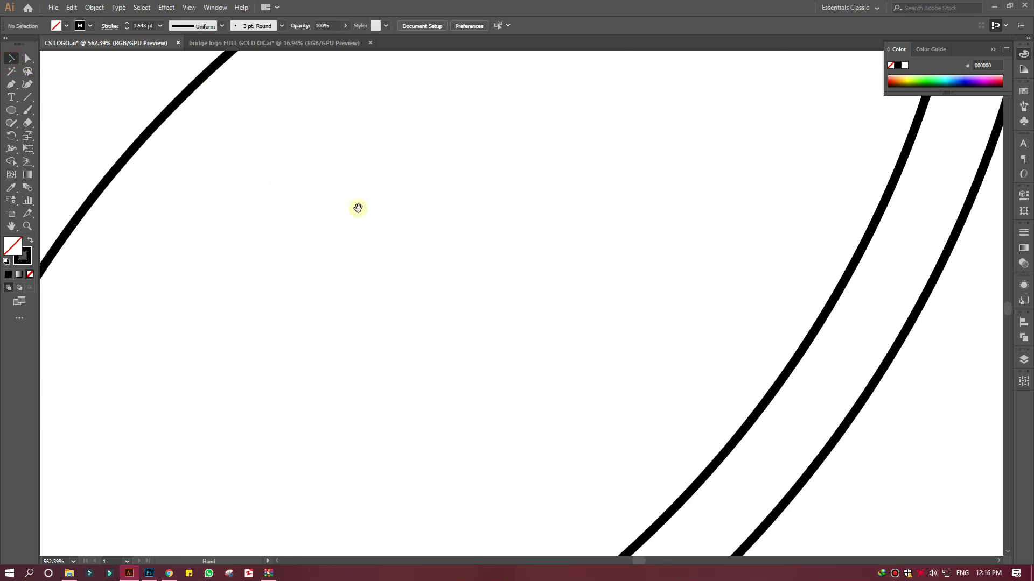
key("ctrl+minus")
key("ctrl+minus")
key("ctrl+minus")
left_click_drag(686, 457, 557, 359)
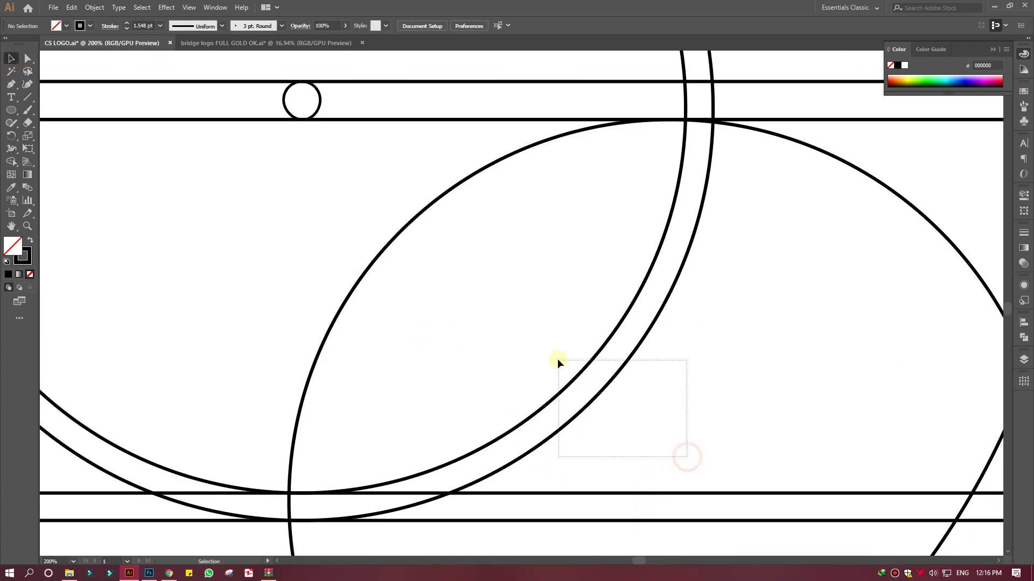
left_click(764, 432)
mouse_move(758, 402)
left_mouse_down()
mouse_move(577, 259)
mouse_move(545, 274)
left_mouse_up()
left_click(11, 109)
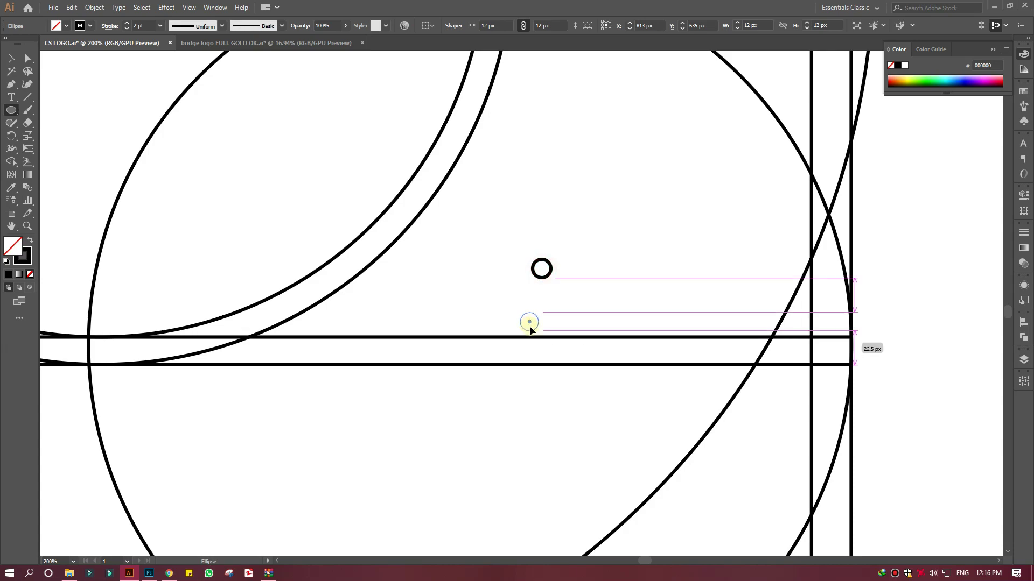
left_click_drag(512, 351, 525, 363)
left_click(11, 57)
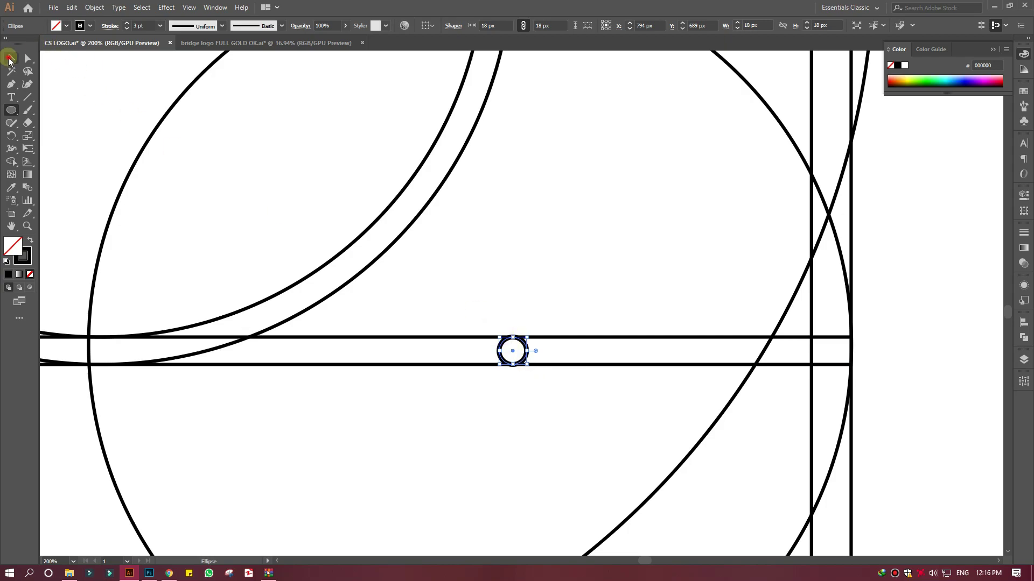
left_click(531, 312)
left_click_drag(474, 320, 452, 348)
key("shift+m")
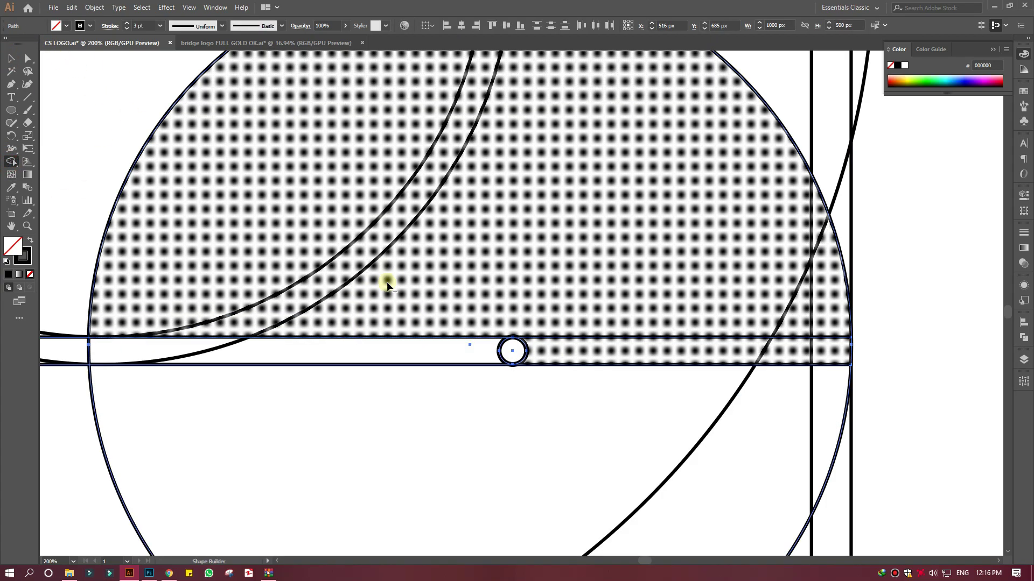
Step: Zoom out until the whole circle-and-line grid is visible
key("v")
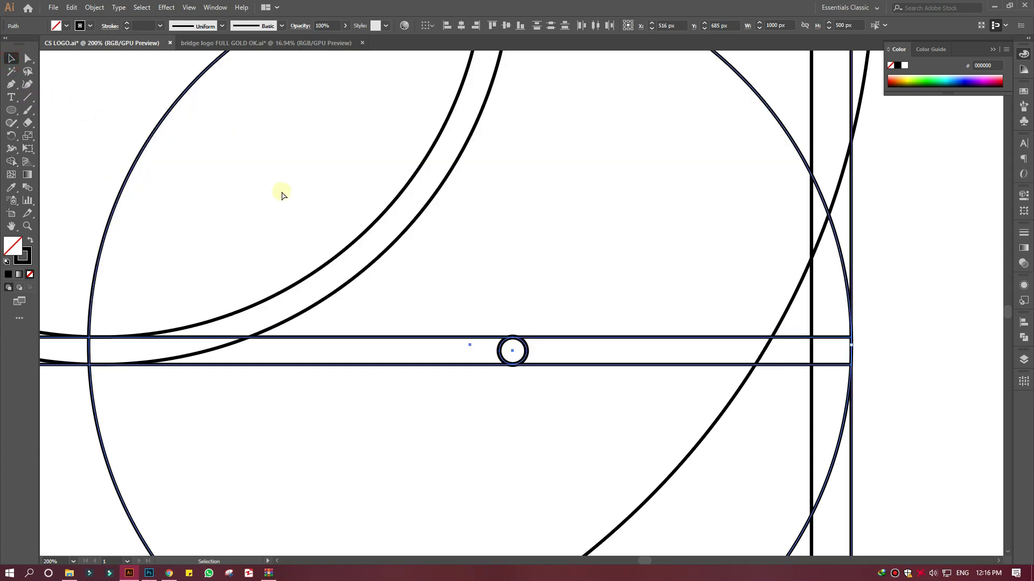
key("ctrl+1")
scroll(377, 247, "up", 3)
scroll(672, 432, "down", 2)
scroll(611, 446, "up", 1)
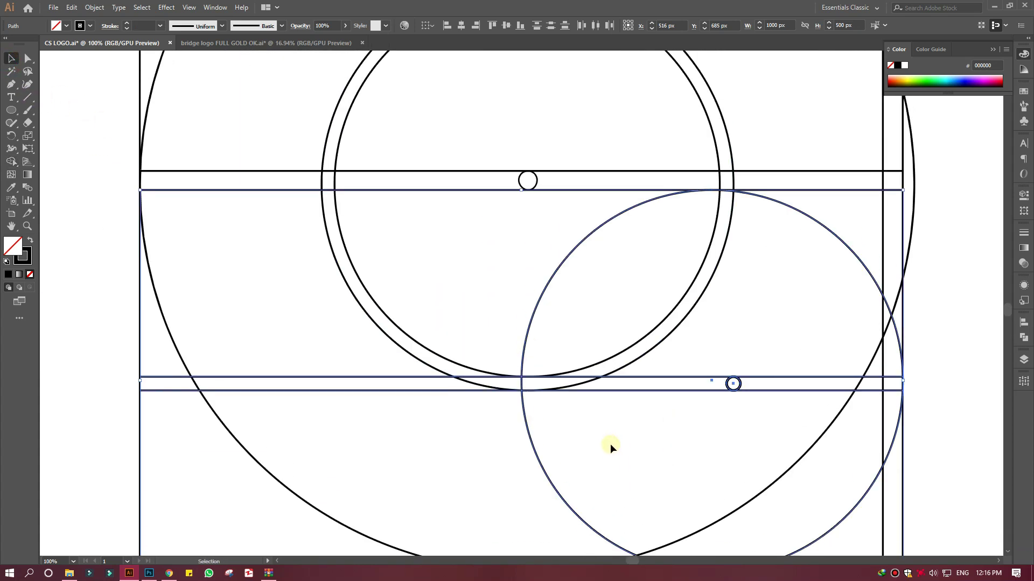
scroll(631, 451, "up", 7)
scroll(631, 451, "up", 3)
key("ctrl+minus")
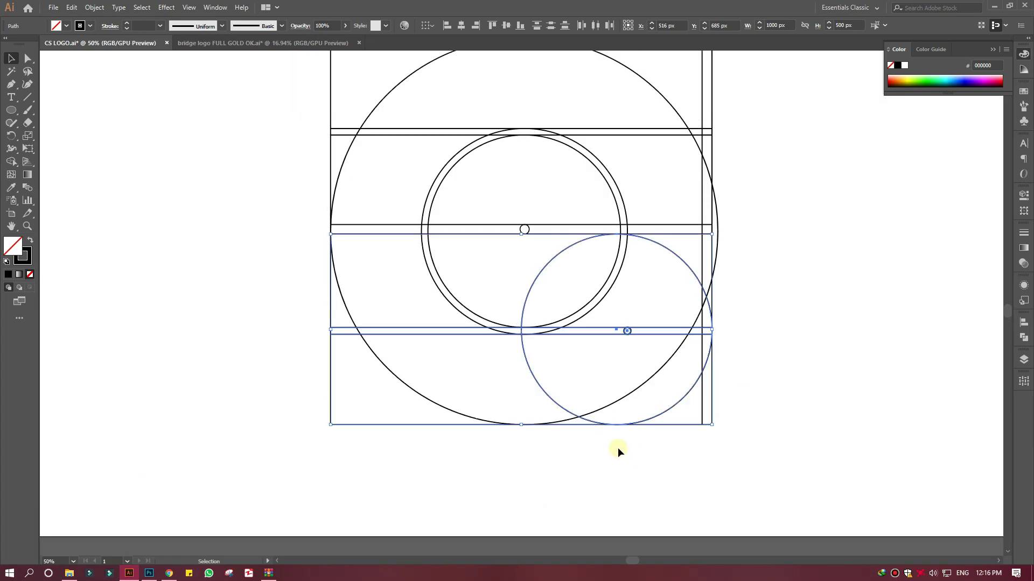
scroll(545, 247, "up", 5)
Step: Marquee-select the entire grid and activate the Shape Builder tool
key("v")
left_click_drag(677, 543, 231, 182)
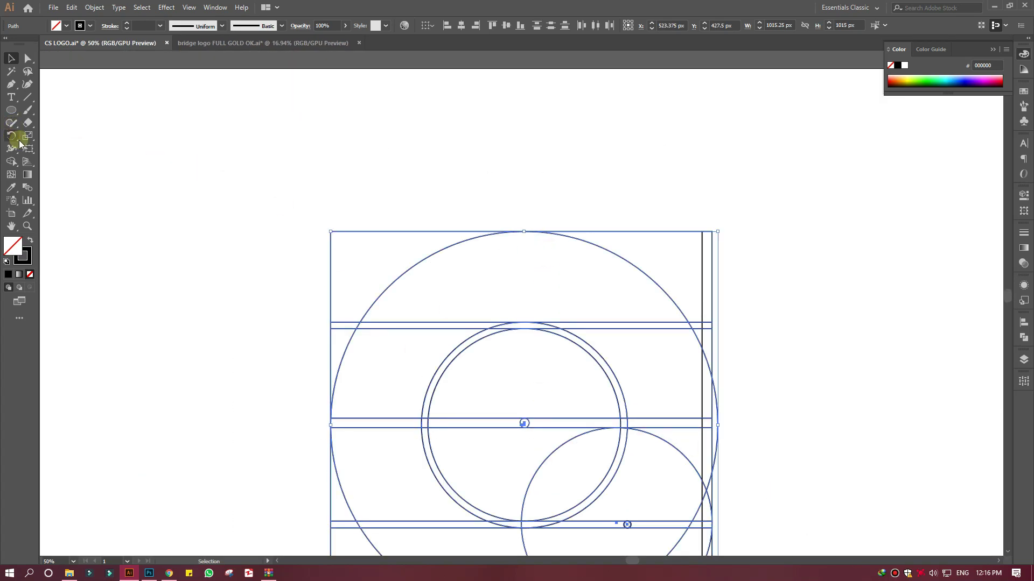
left_click(11, 162)
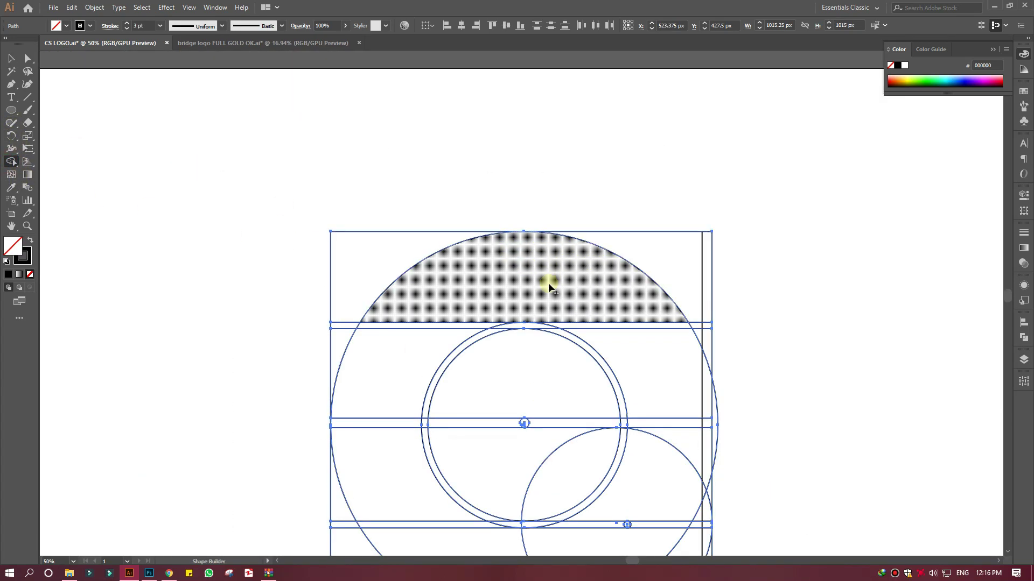
scroll(549, 323, "down", 5)
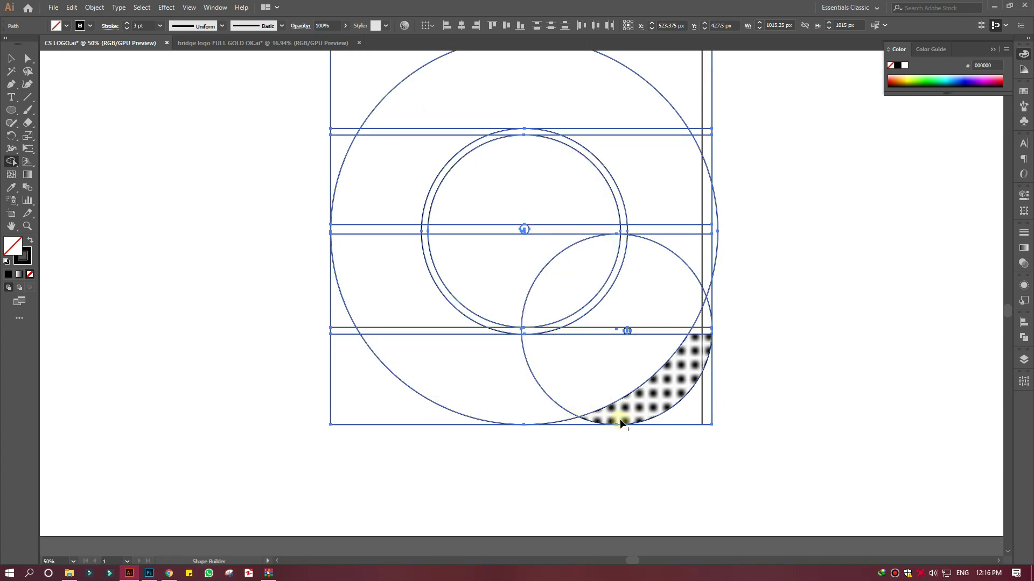
scroll(520, 361, "up", 2)
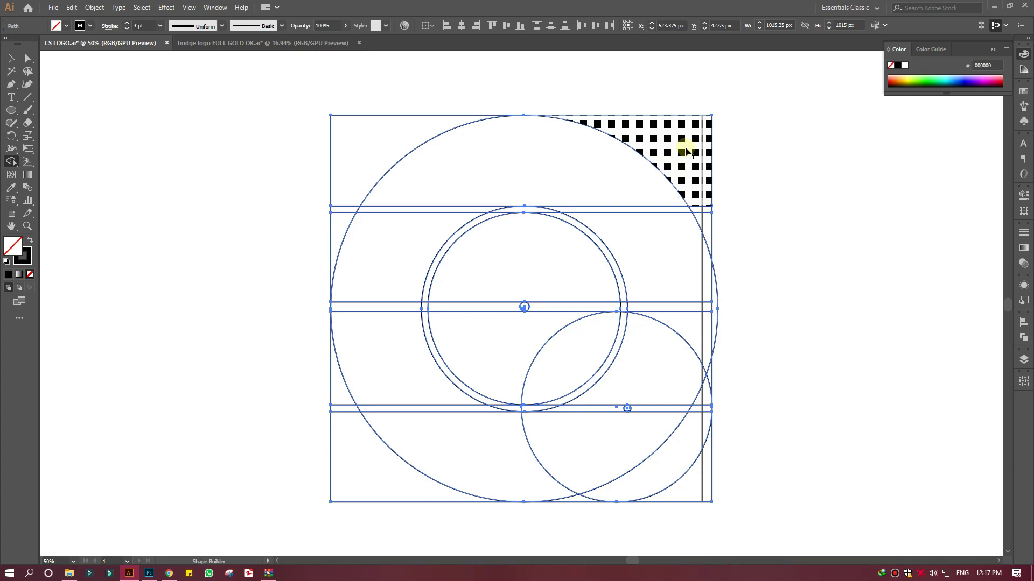
left_click(150, 136)
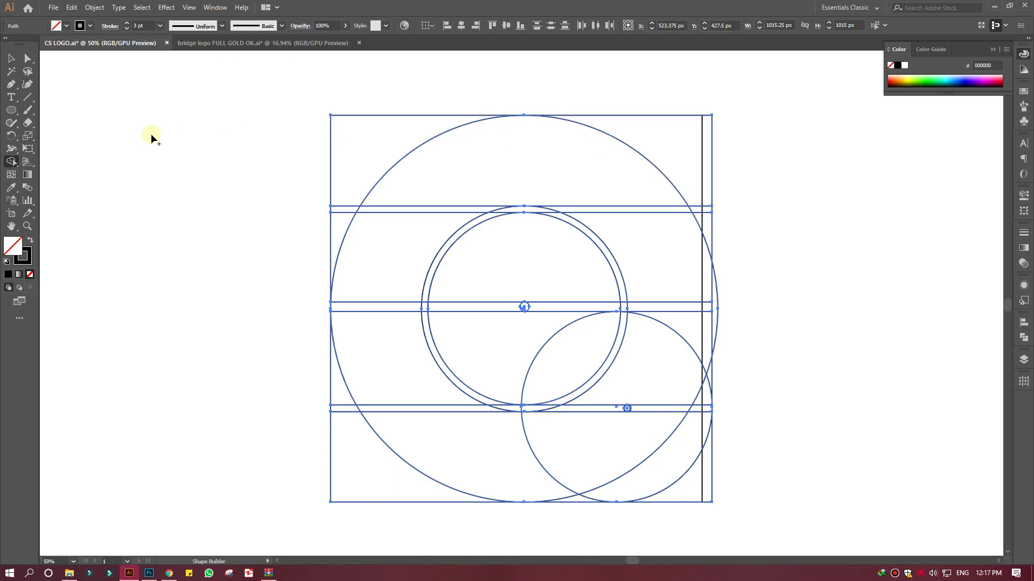
Step: Zoom in closely on the square's top-right corner
left_click(27, 225)
left_click(696, 119)
left_click(697, 99)
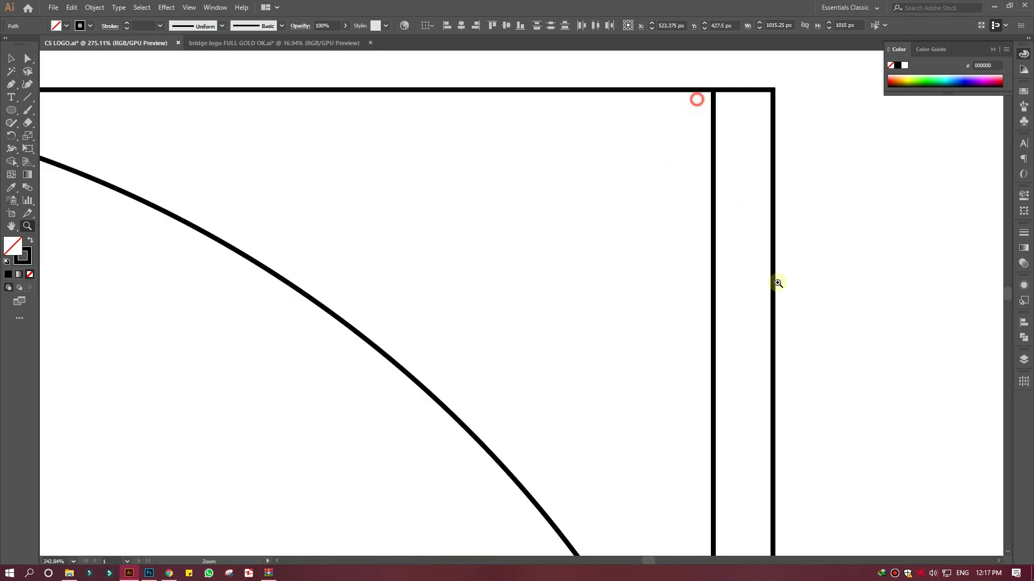
left_click(764, 145)
scroll(768, 306, "up", 1)
Step: Drag the vertical line's top anchor flush to the square's top edge, then zoom back out
key("a")
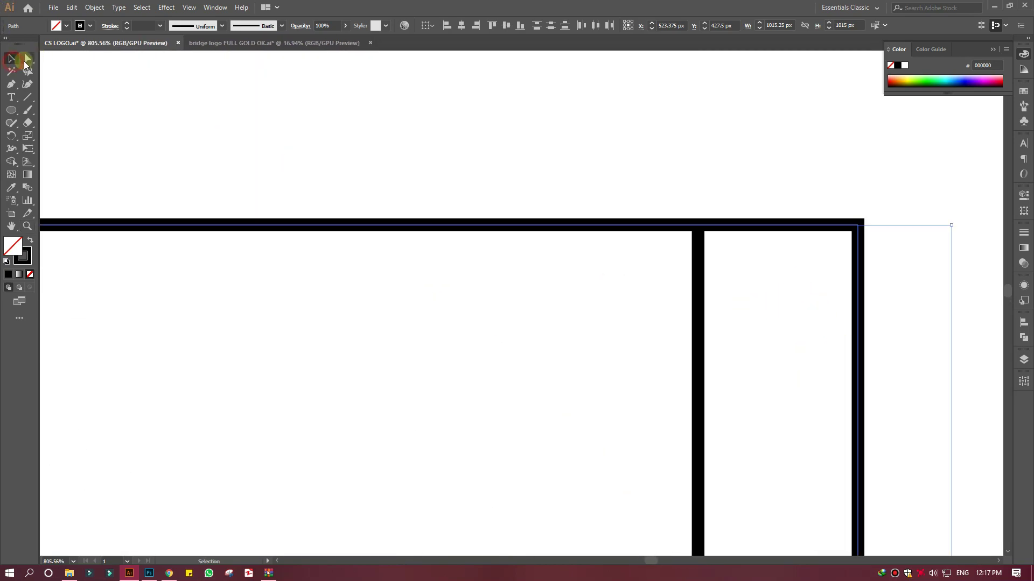
left_click(674, 296)
left_click_drag(698, 223, 699, 222)
left_click(344, 195)
scroll(198, 214, "down", 3)
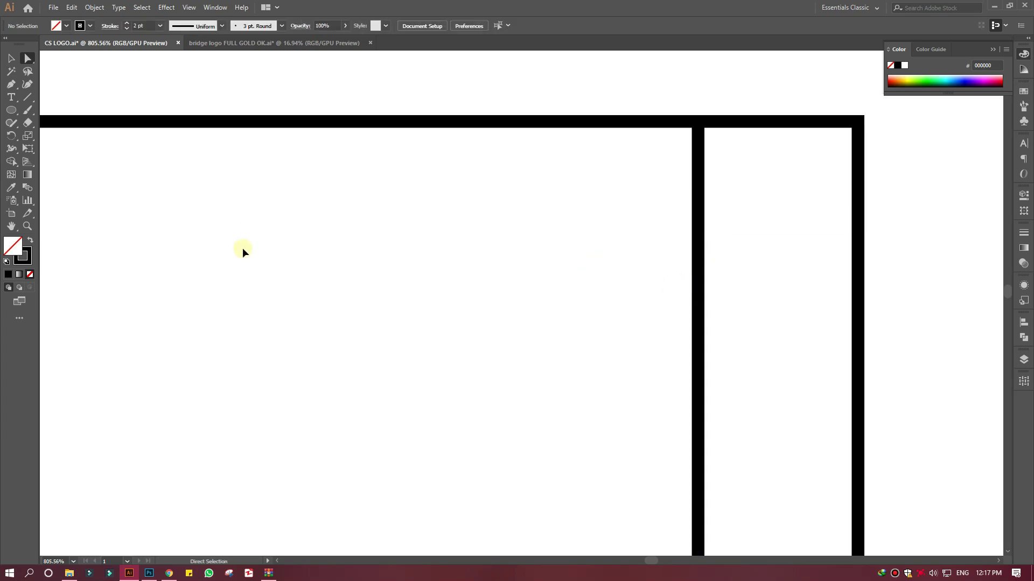
key("ctrl+minus")
key("ctrl+minus")
key("ctrl+minus")
key("ctrl+minus")
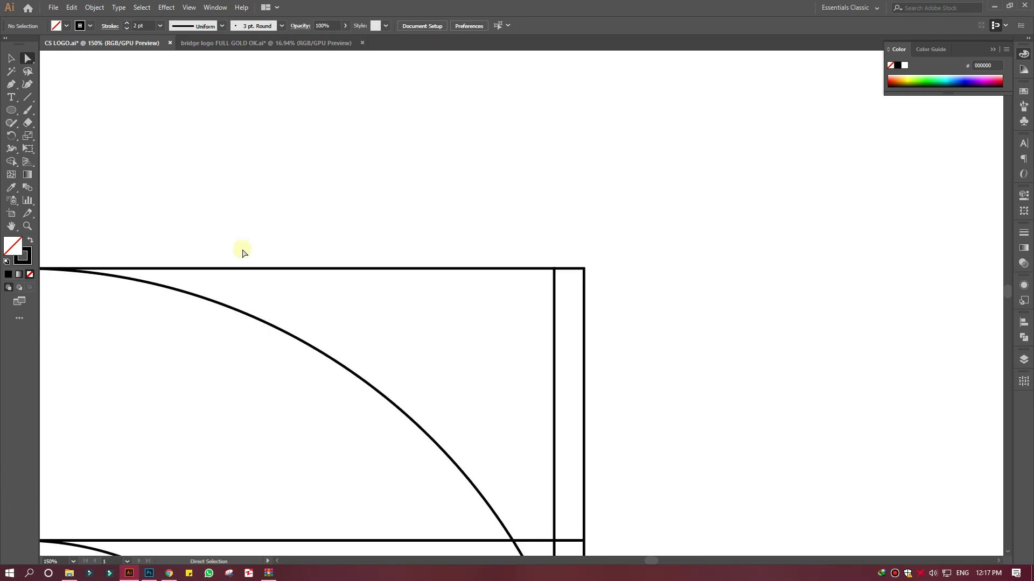
key("ctrl+minus")
key("ctrl+minus")
key("ctrl+minus")
key("ctrl+minus")
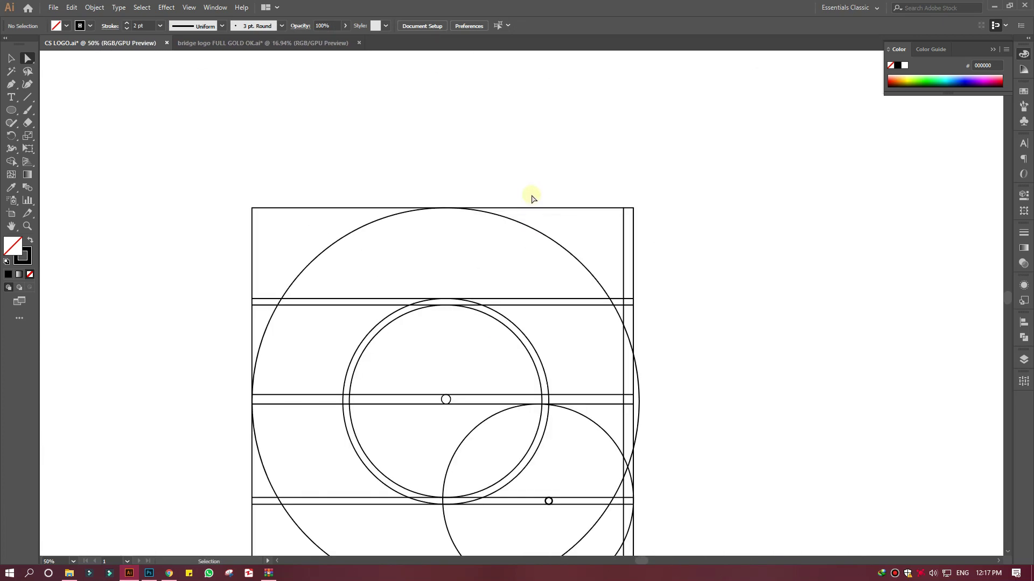
Step: Select all and use Shape Builder to merge the regions into the bold C curve
scroll(261, 169, "down", 2)
left_click_drag(217, 122, 697, 510)
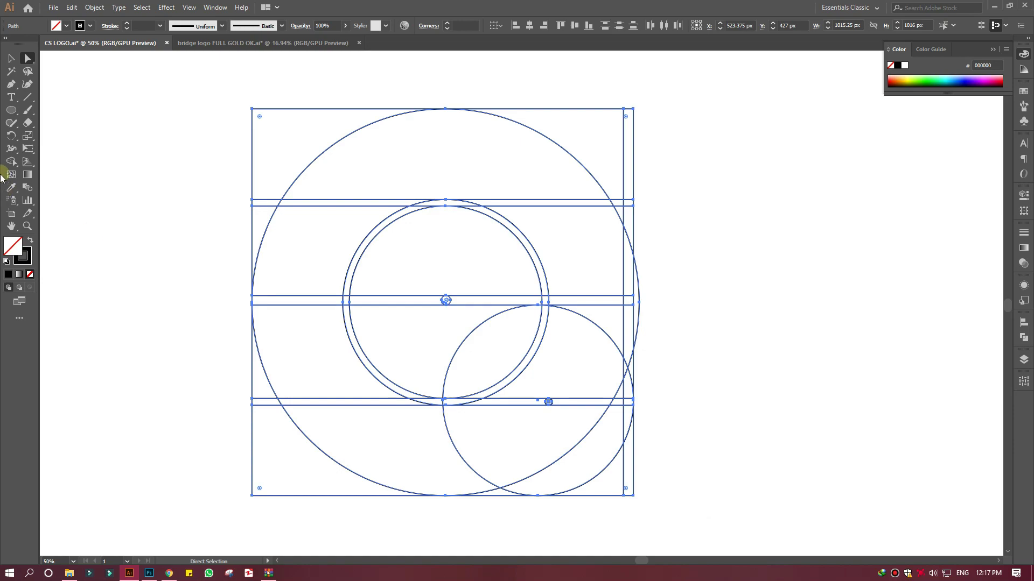
left_click(12, 163)
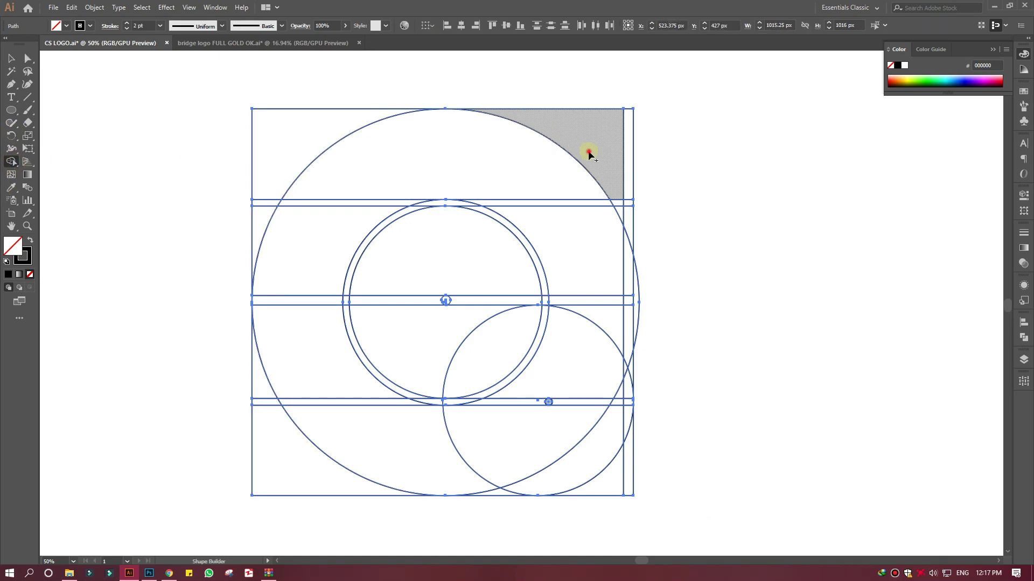
mouse_move(589, 154)
left_mouse_down()
mouse_move(467, 485)
mouse_move(575, 475)
left_mouse_up()
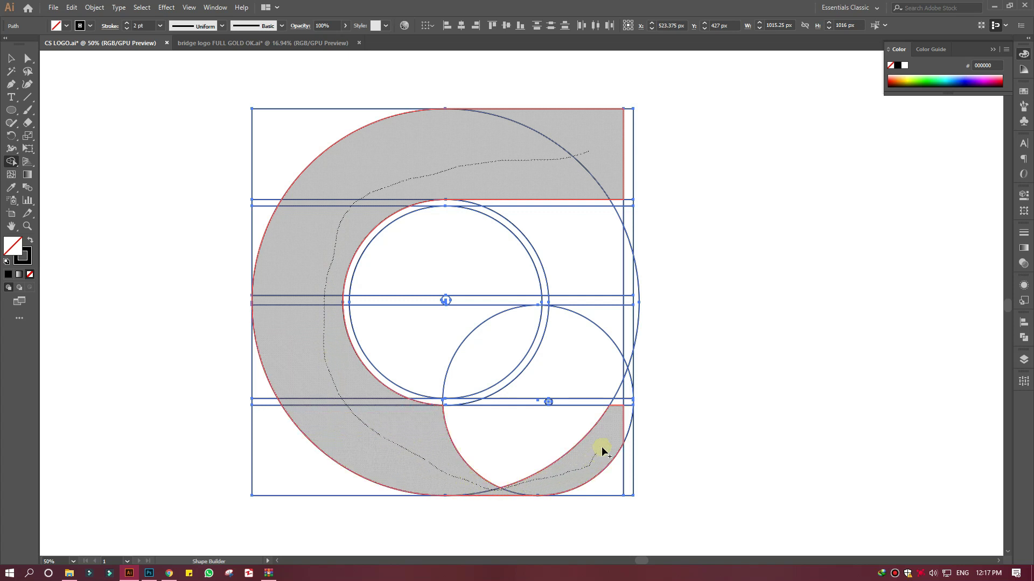
mouse_move(628, 412)
left_mouse_down()
mouse_move(613, 384)
mouse_move(586, 428)
left_mouse_up()
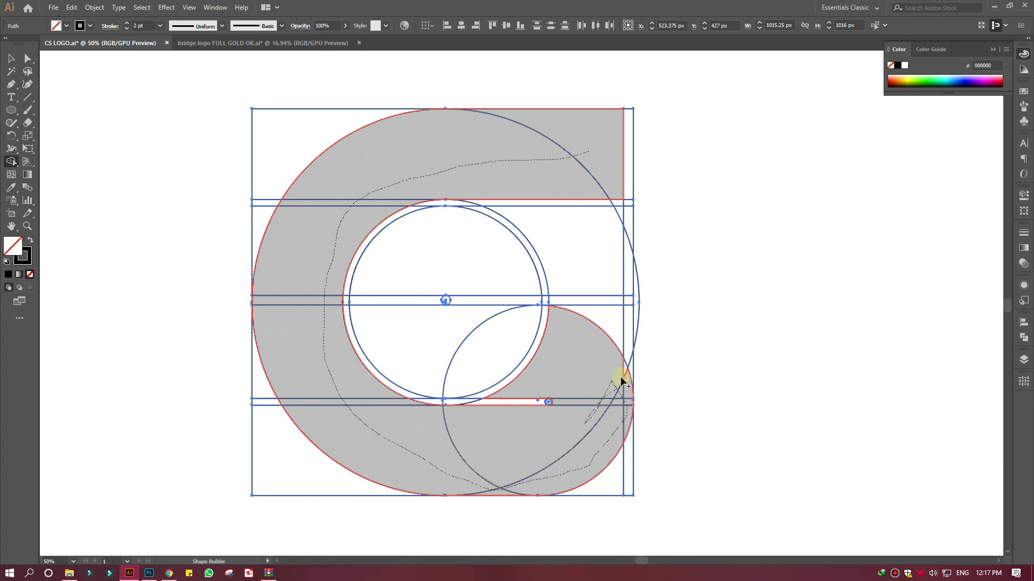
left_click_drag(575, 357, 429, 357)
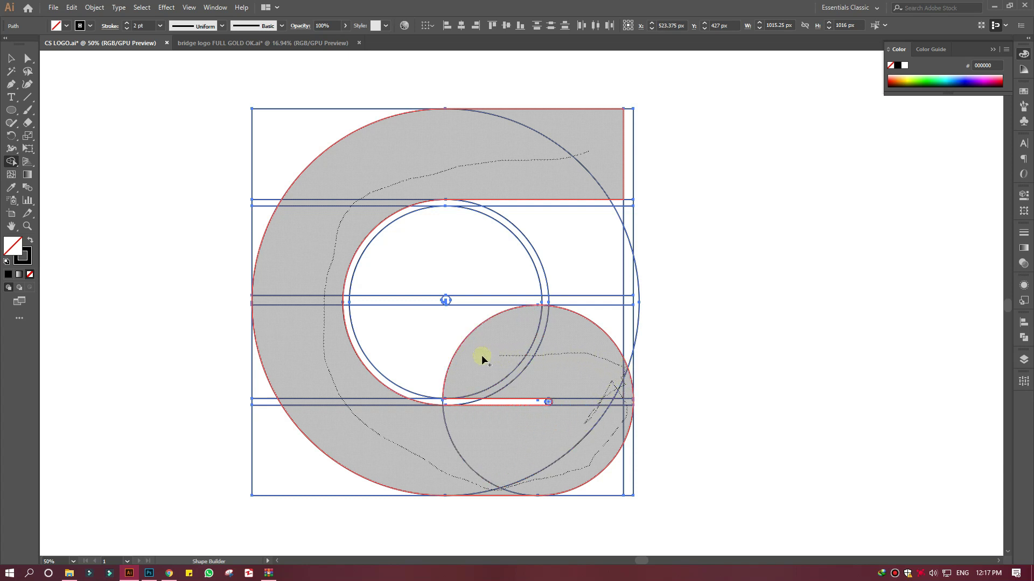
left_click_drag(396, 305, 431, 261)
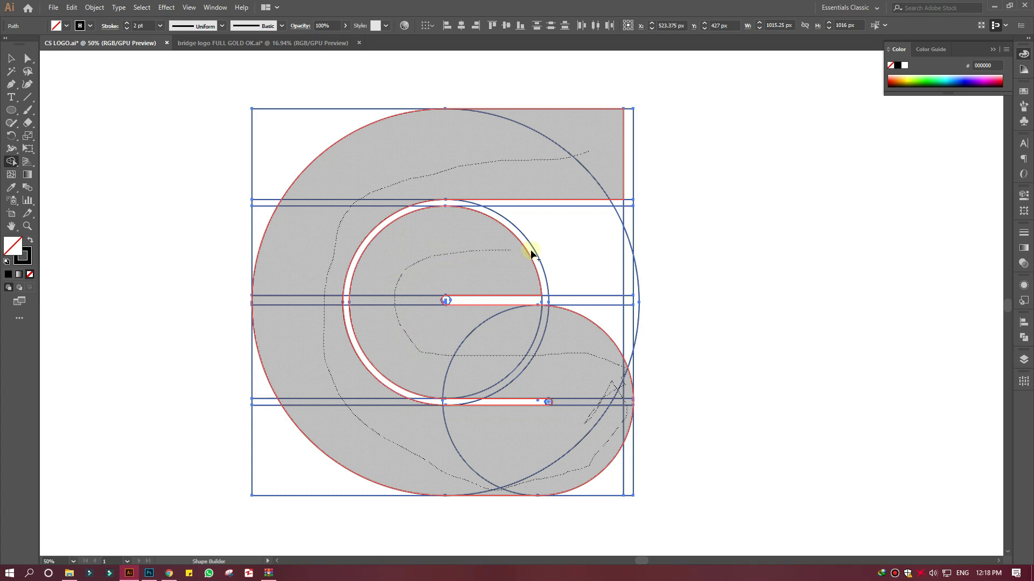
left_click_drag(532, 253, 569, 251)
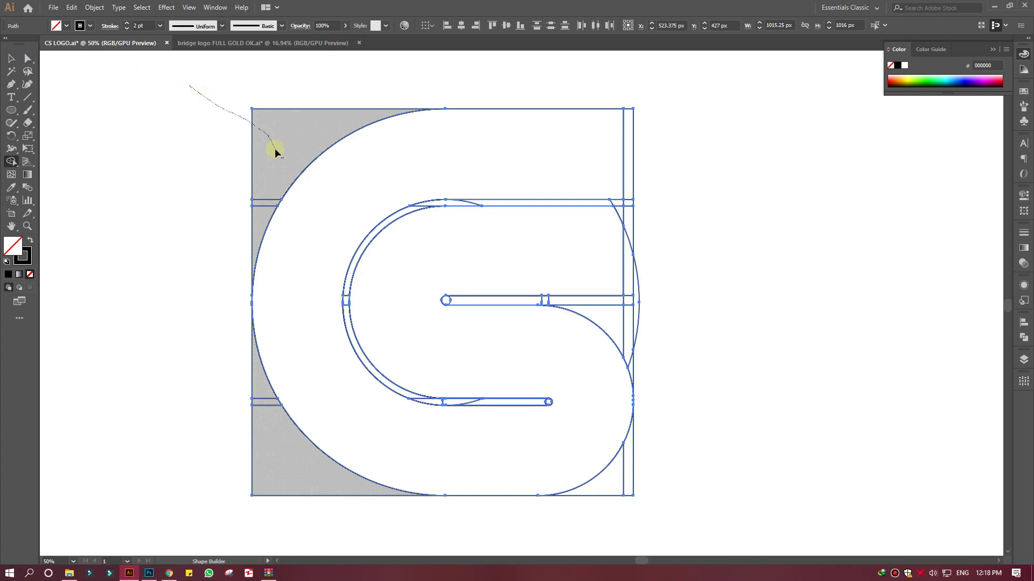
Step: Delete the top-left, bottom-left and bottom-right corner regions and the right-side sliver
left_click_drag(189, 88, 273, 151)
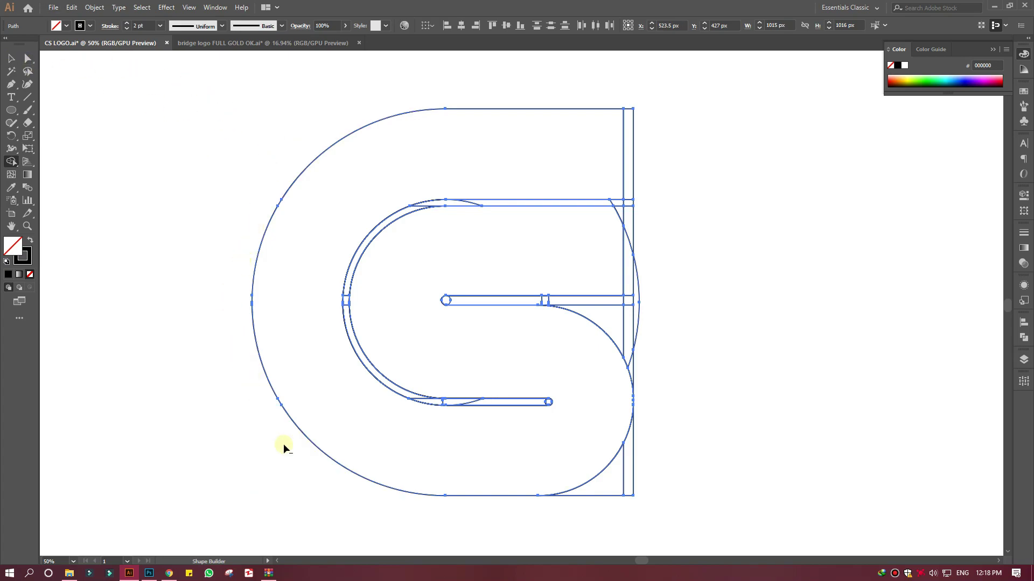
left_click_drag(714, 469, 570, 508)
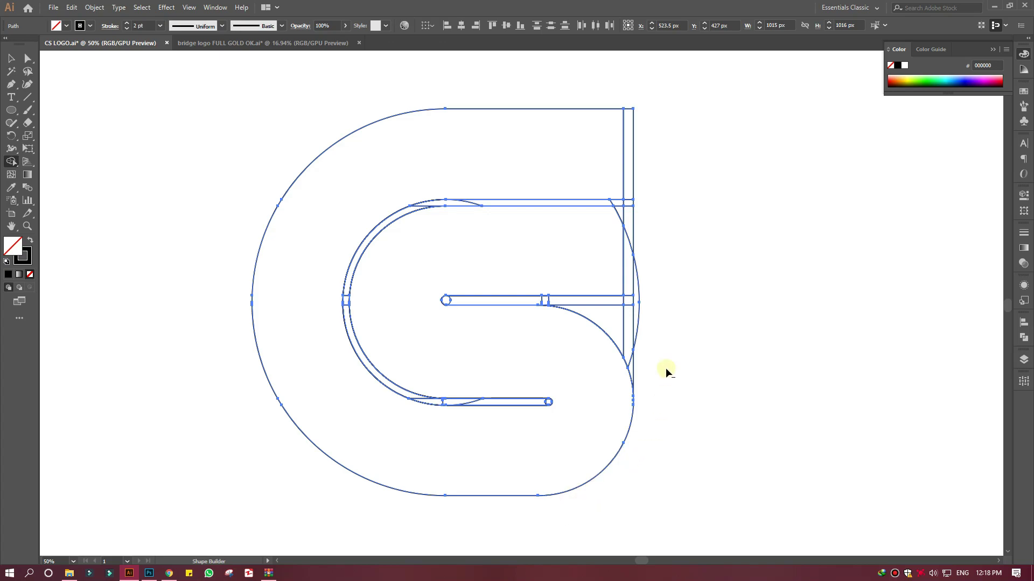
mouse_move(618, 321)
left_mouse_down()
mouse_move(598, 317)
mouse_move(636, 371)
mouse_move(640, 329)
mouse_move(513, 303)
left_mouse_up()
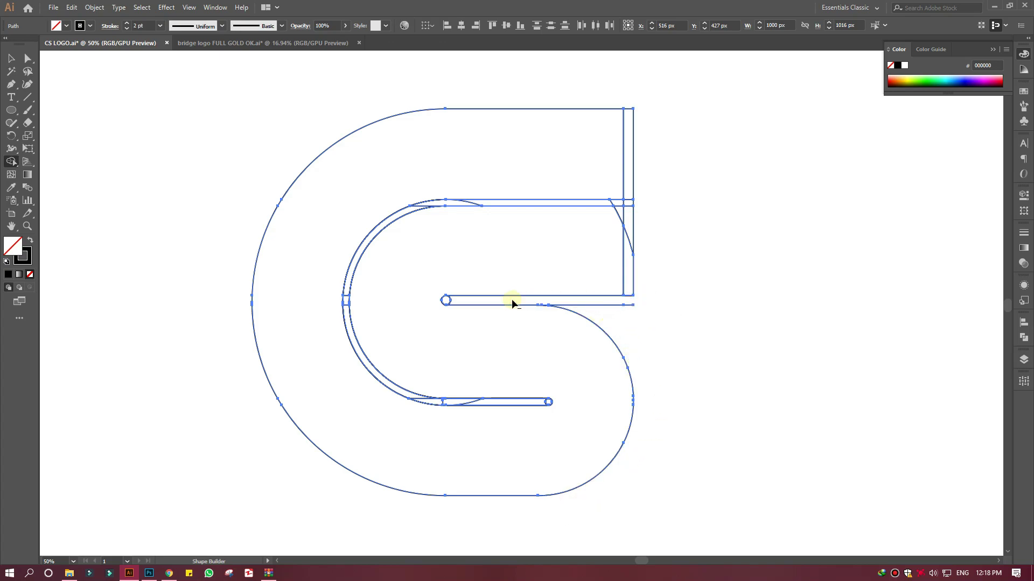
Step: Delete the short middle segment, the right-edge vertical segment and the top-right sliver
left_click_drag(584, 312, 686, 326)
mouse_move(658, 117)
left_mouse_down()
mouse_move(626, 270)
mouse_move(631, 168)
left_mouse_up()
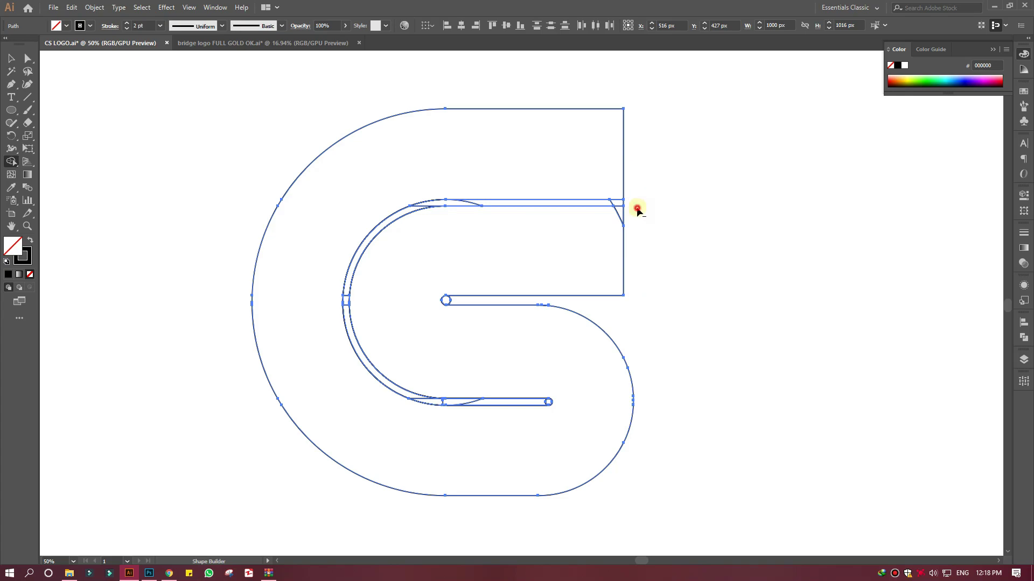
left_click_drag(636, 208, 599, 205)
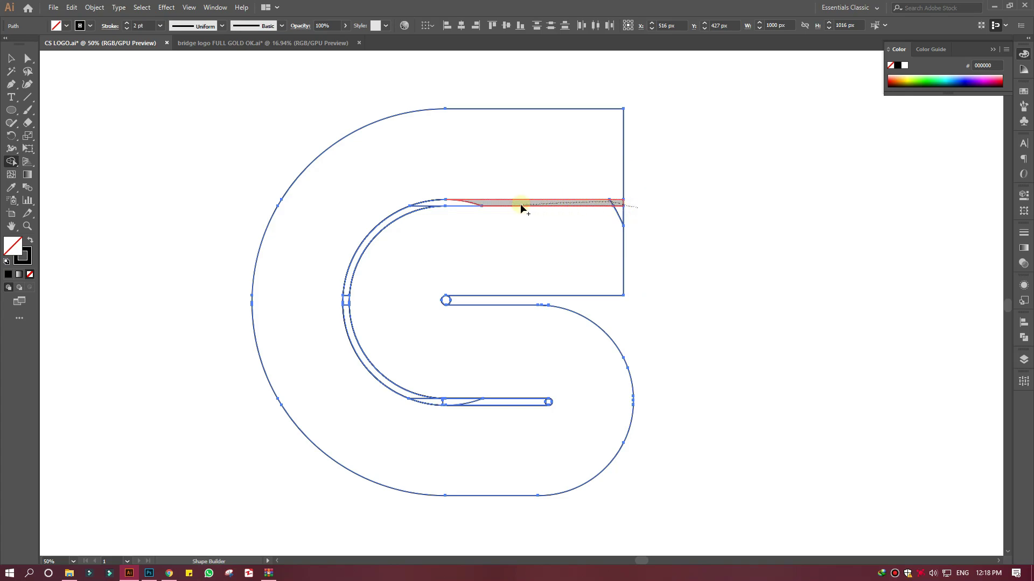
Step: Merge the top bar, inner arc and bottom bar into one stripe, removing a small diagonal piece
left_click_drag(473, 204, 409, 212)
mouse_move(346, 289)
left_mouse_down()
mouse_move(347, 313)
mouse_move(369, 335)
left_mouse_up()
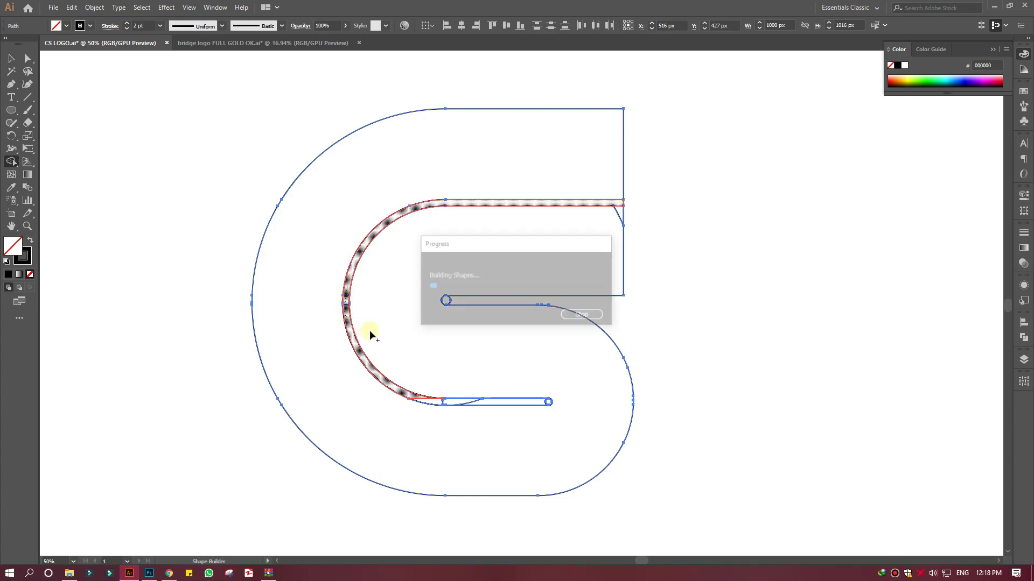
mouse_move(423, 403)
left_mouse_down()
mouse_move(415, 398)
mouse_move(549, 403)
left_mouse_up()
left_click_drag(473, 300, 450, 304)
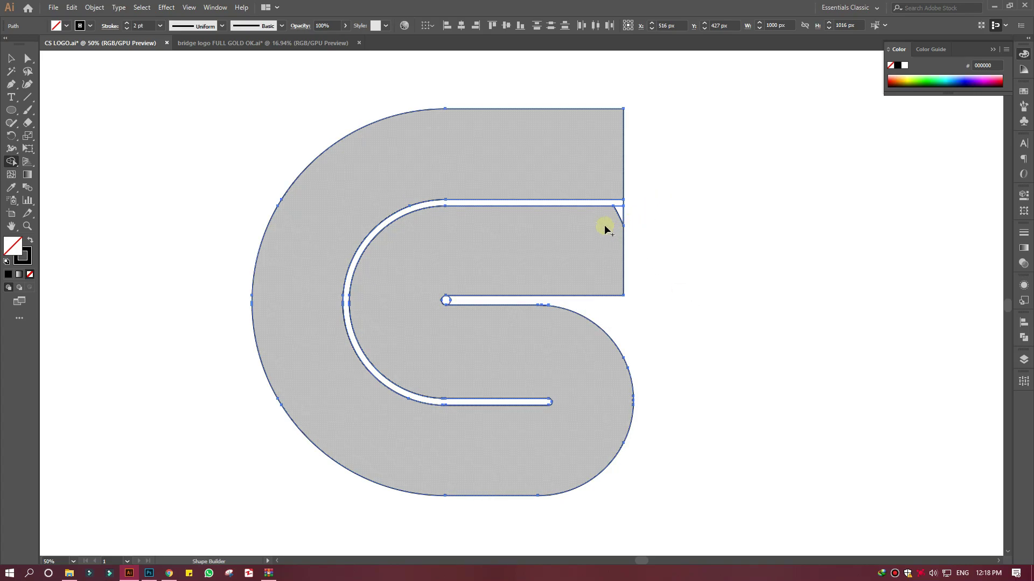
left_click_drag(605, 230, 614, 215)
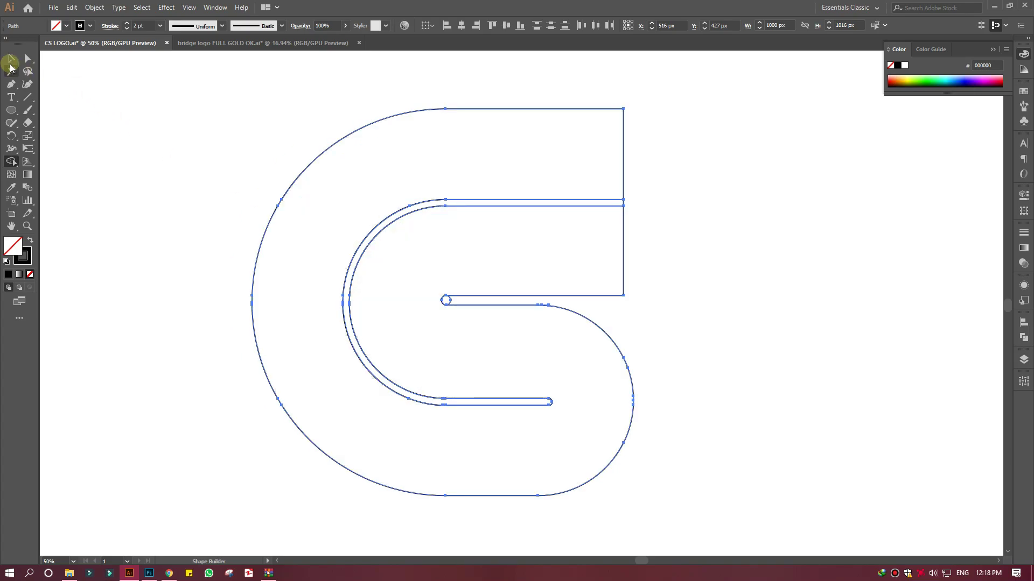
left_click(10, 59)
Step: Select the C outline, undoing an accidental drag of it to the right
left_click(274, 215)
left_click_drag(273, 214, 670, 216)
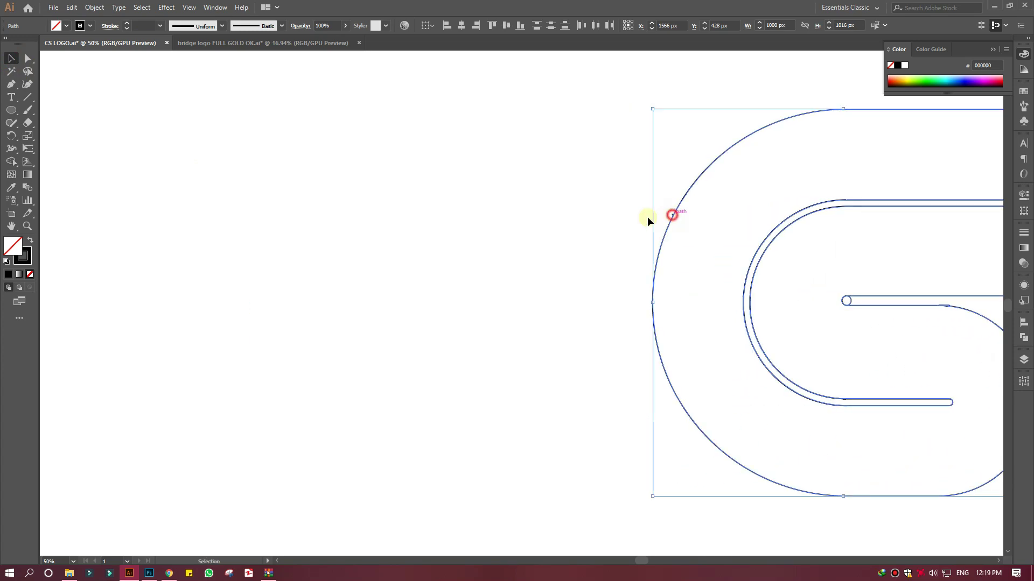
key("ctrl+z")
left_click(242, 216)
left_click(422, 277)
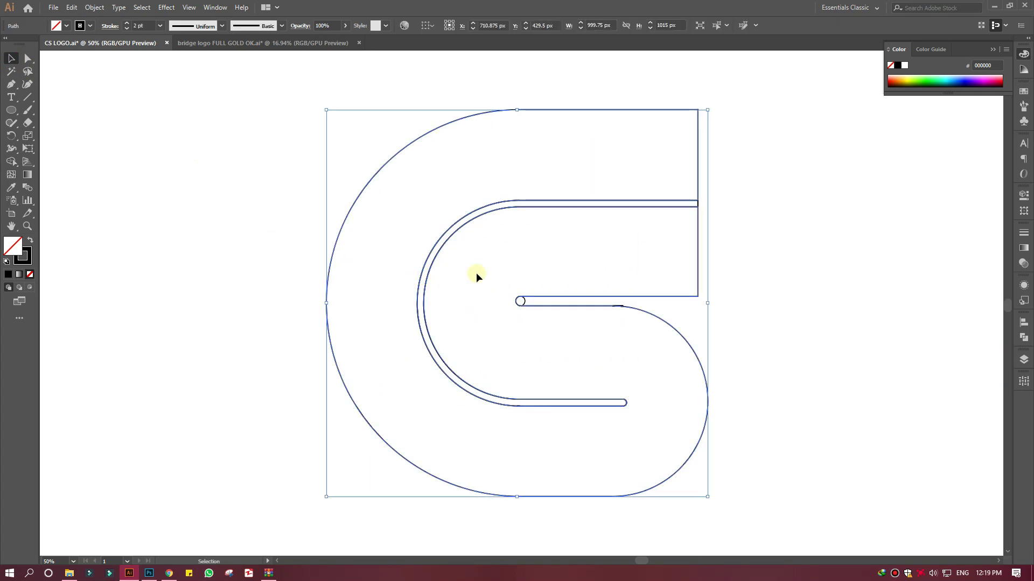
left_click(794, 234)
left_click(626, 208)
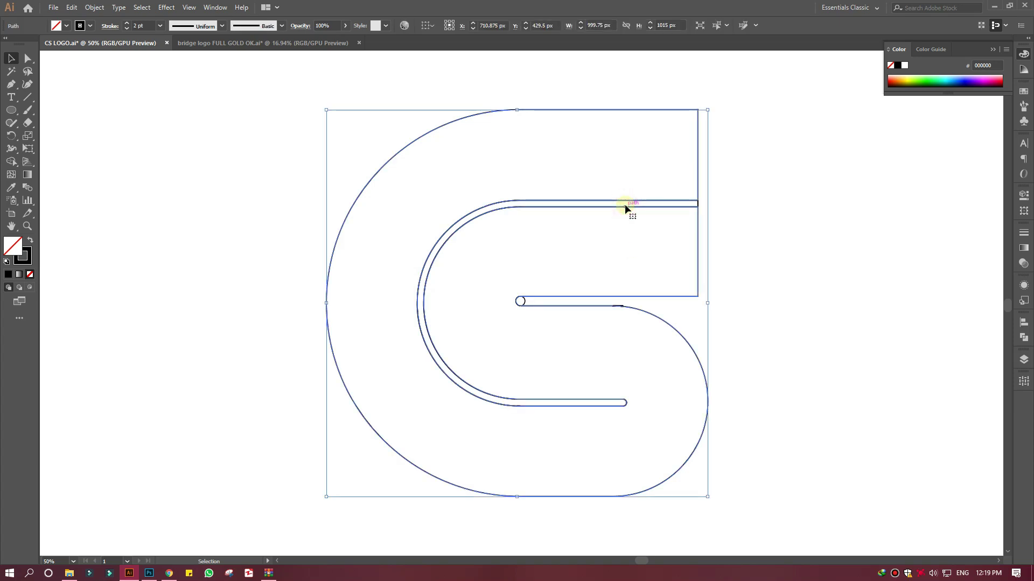
right_click(625, 208)
left_click(861, 296)
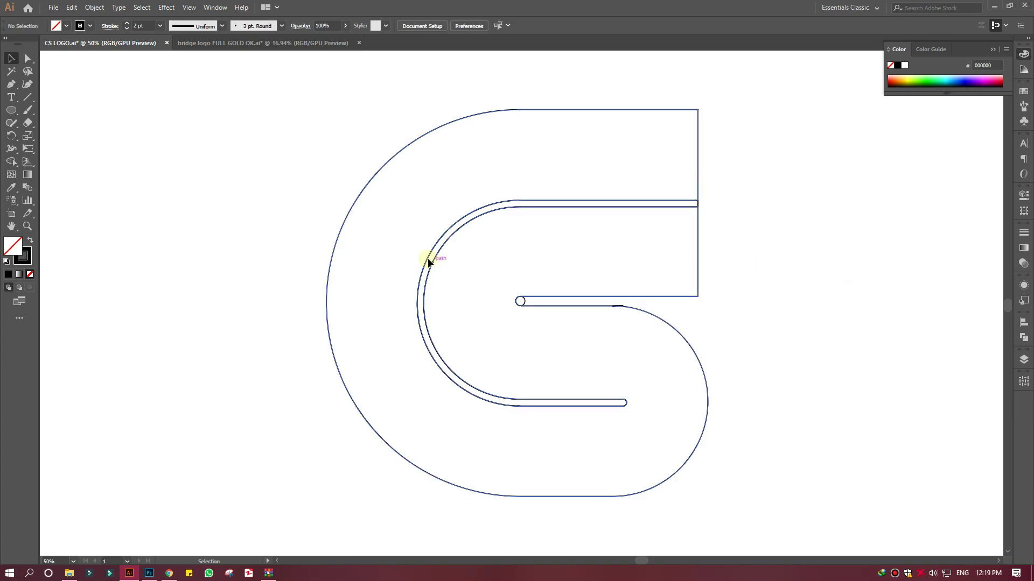
Step: Swap the C to a solid black fill and drag it left off the stripe path
left_click(325, 276)
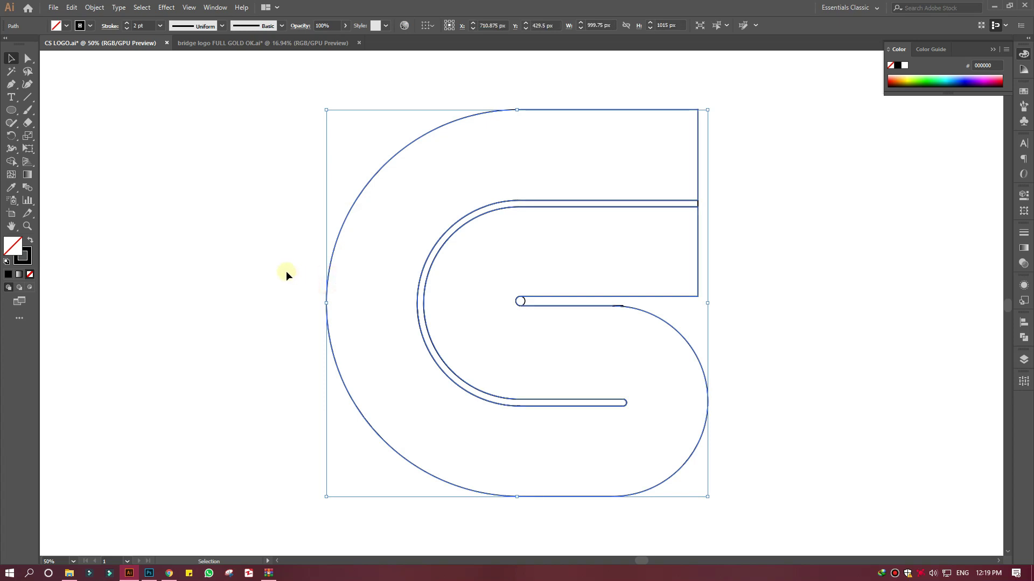
left_click(30, 240)
left_click(157, 304)
left_click(697, 203)
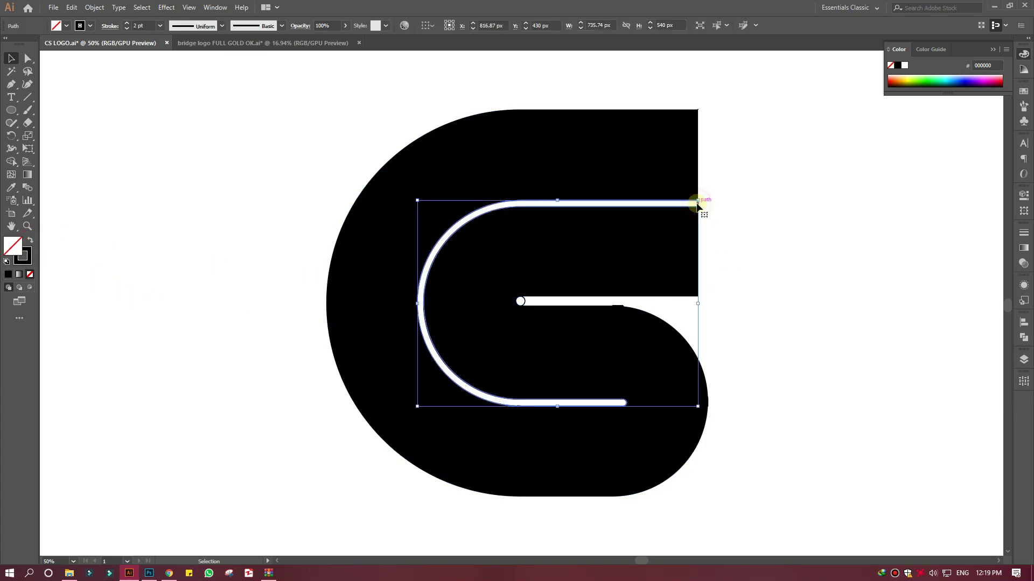
left_click_drag(697, 203, 918, 296)
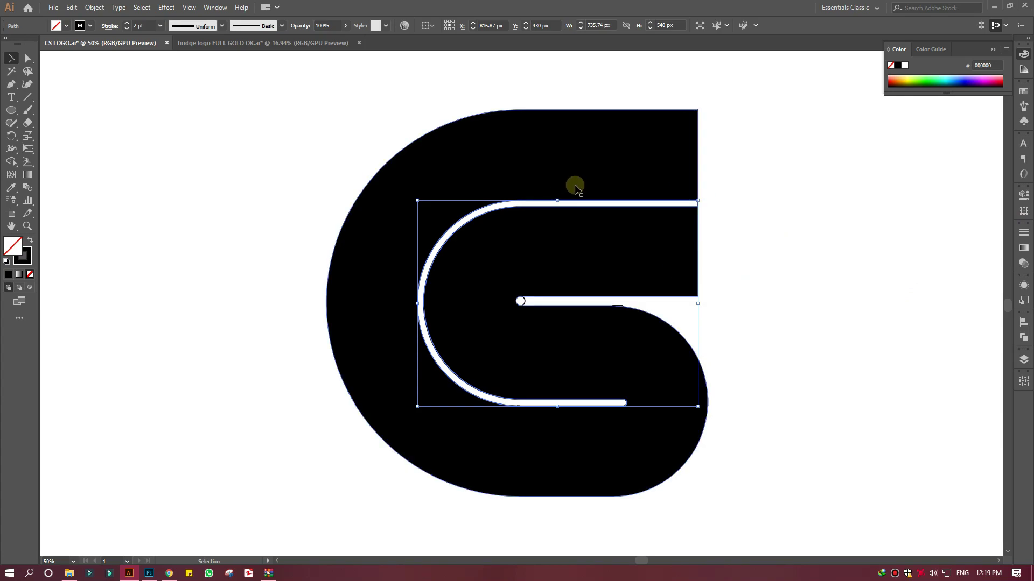
left_click_drag(662, 171, 504, 171)
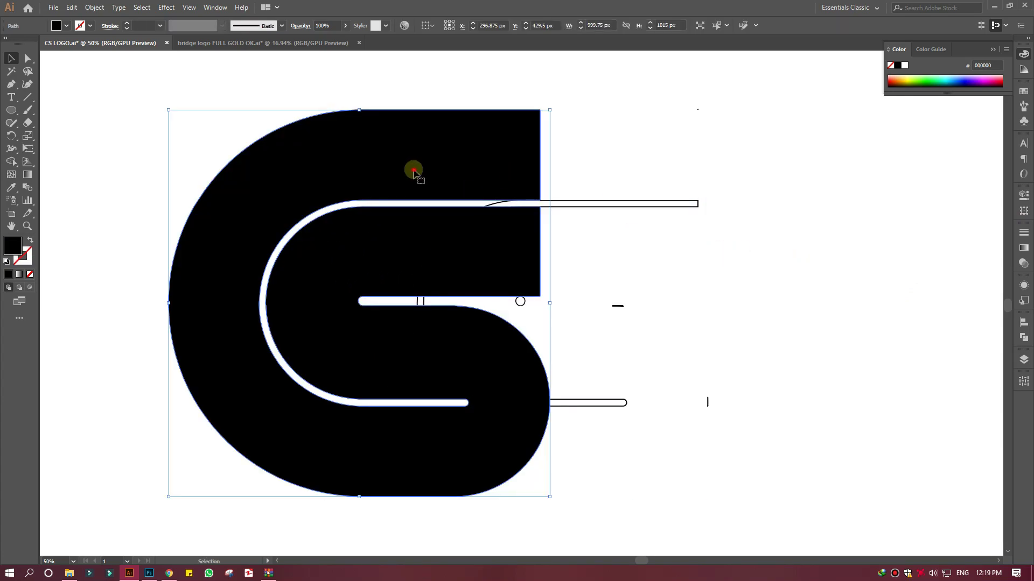
Step: Delete the leftover thin stripe outlines and move the black CS back to the artboard centre
left_click_drag(413, 171, 268, 161)
left_click_drag(467, 164, 798, 475)
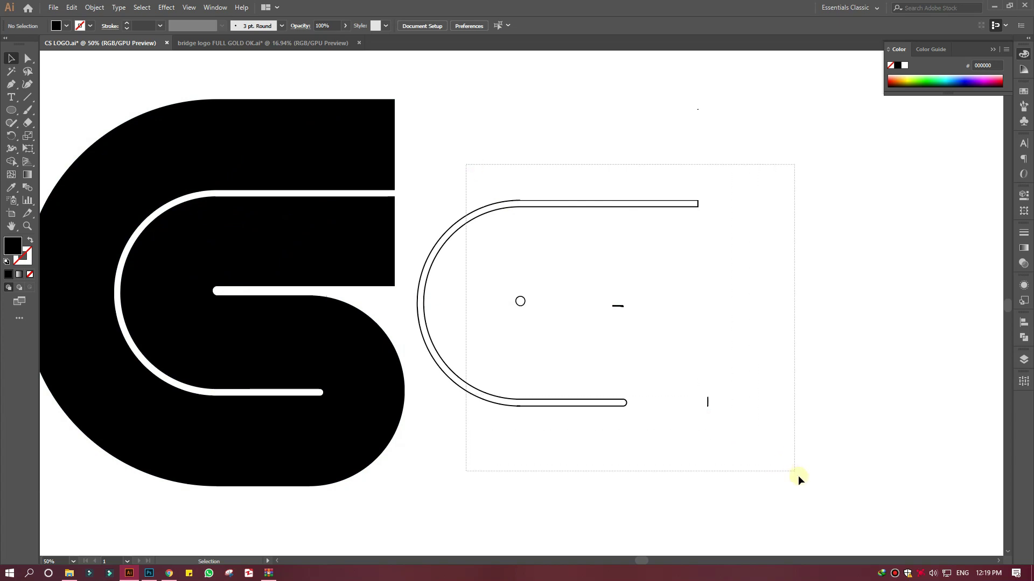
key("Delete")
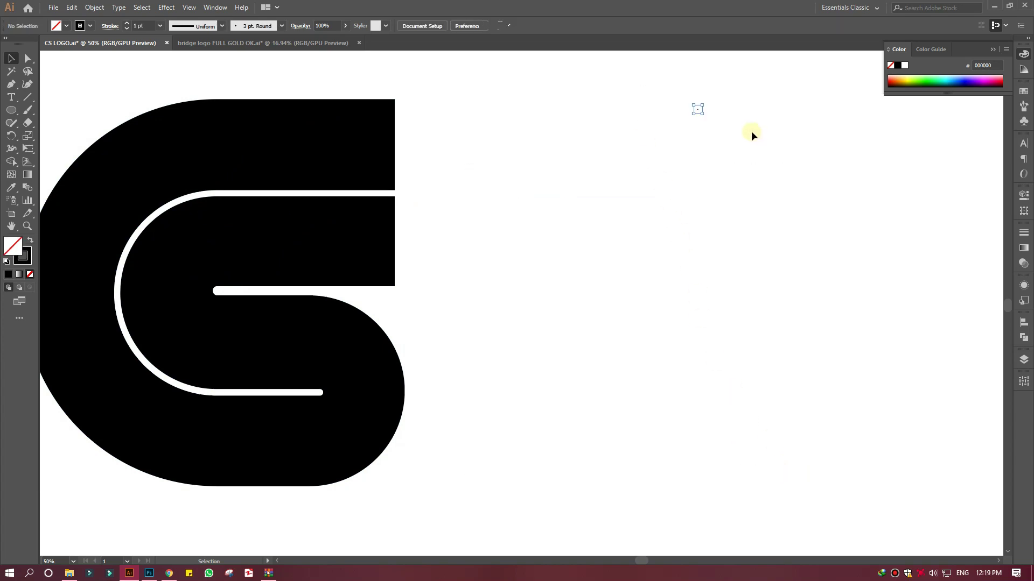
left_click_drag(358, 150, 728, 169)
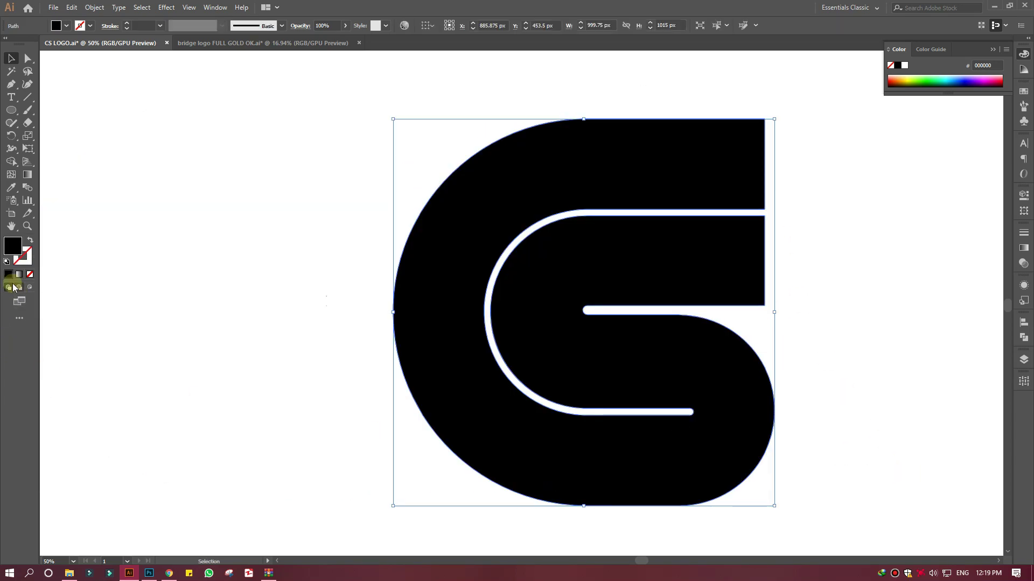
Step: Give the CS monogram a solid red FF0000 fill
double_click(13, 246)
left_click_drag(219, 277, 238, 243)
left_click(343, 249)
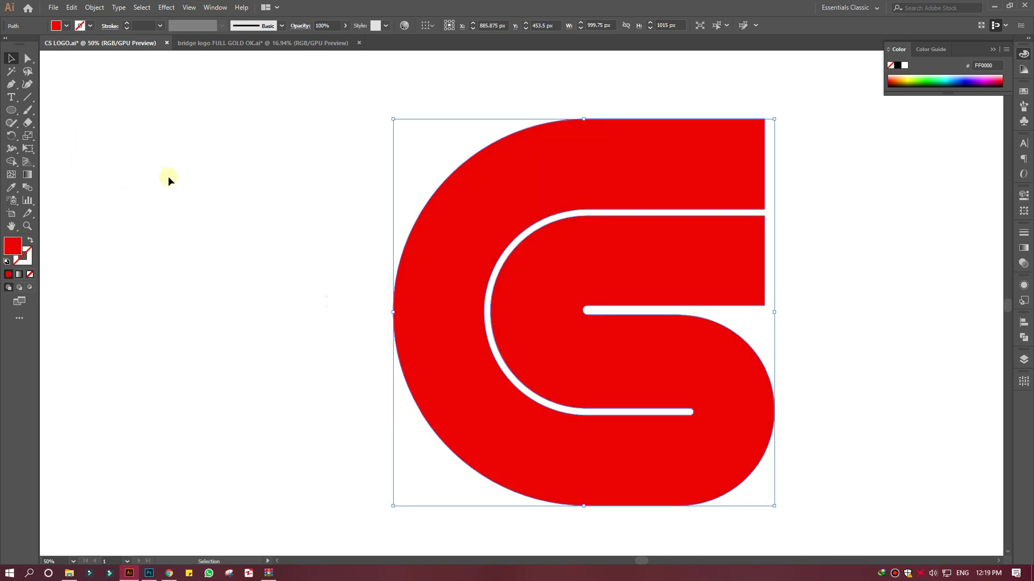
left_click(168, 181)
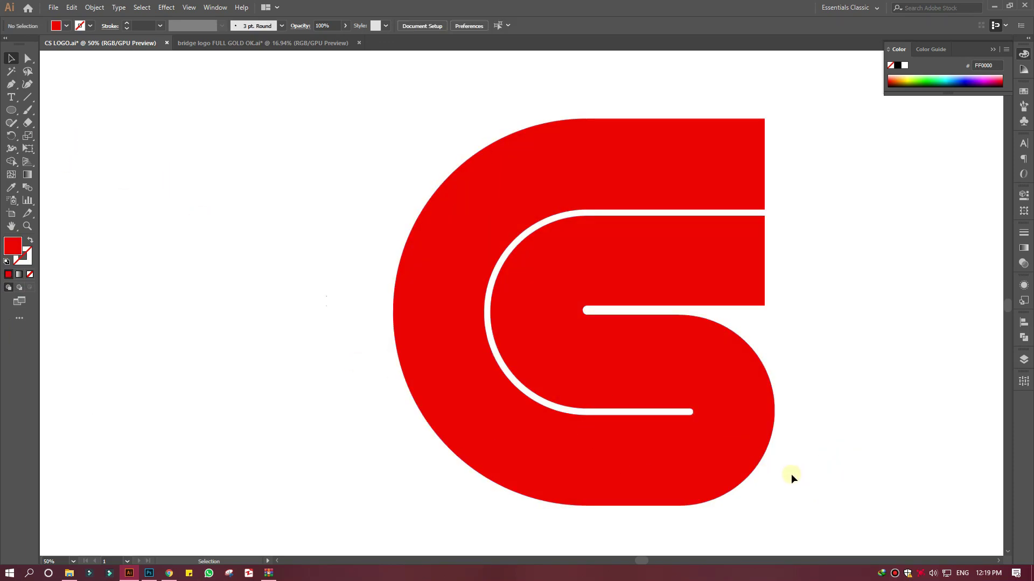